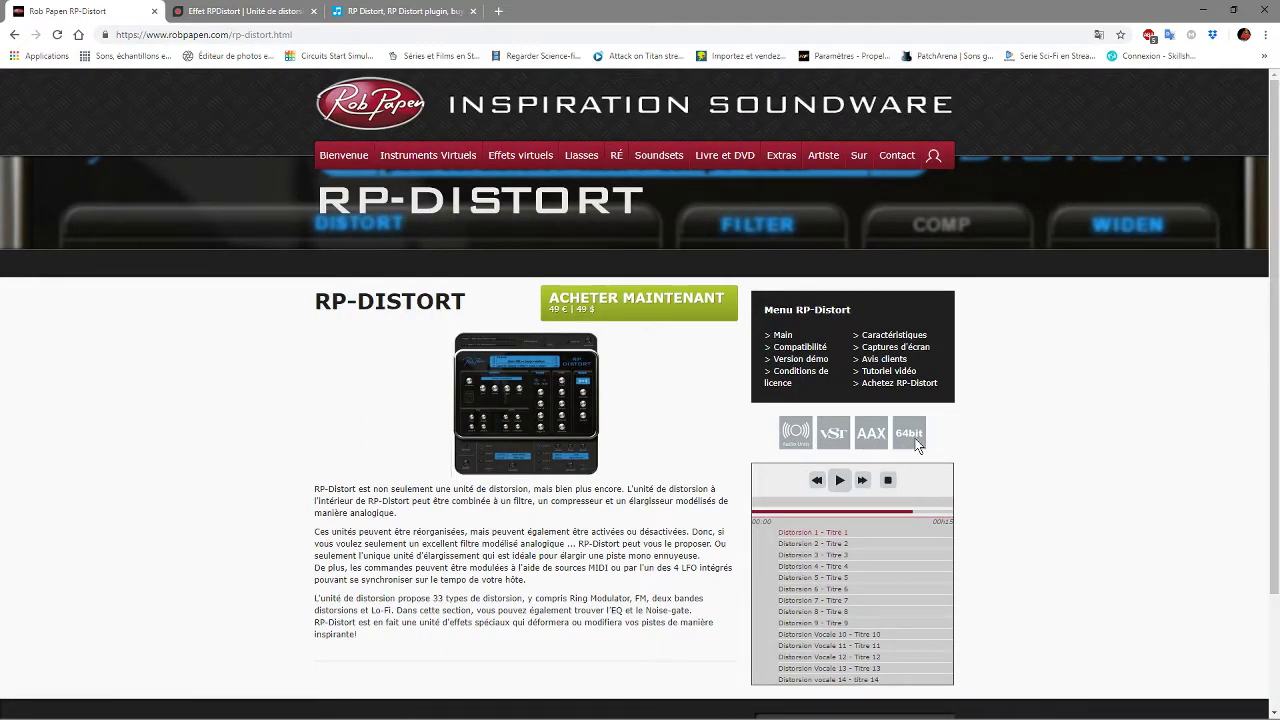
View the RPDistort effect page in the Propellerhead shop and switch to the MPC project.
click(252, 14)
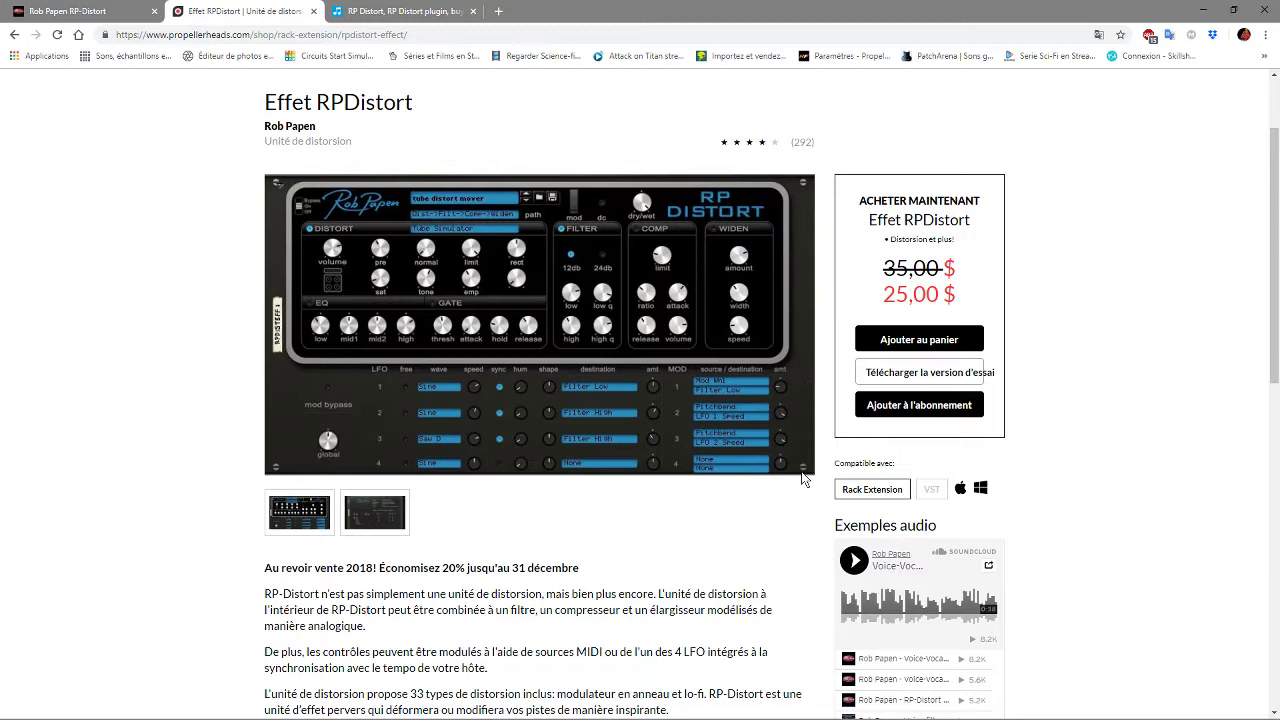
mouse_move(436, 710)
click(159, 710)
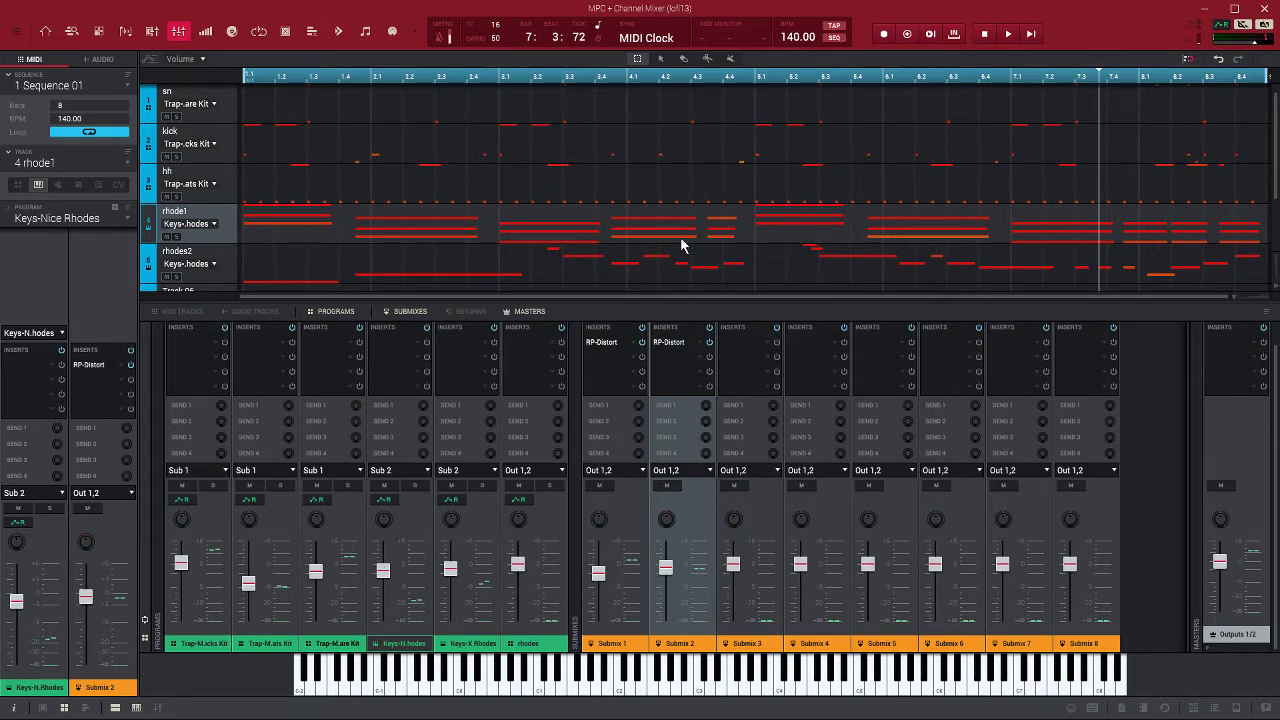
Play the sequence and bypass the RP-Distort inserts on Submix 1 and Submix 2 to compare the sound without distortion.
key(space)
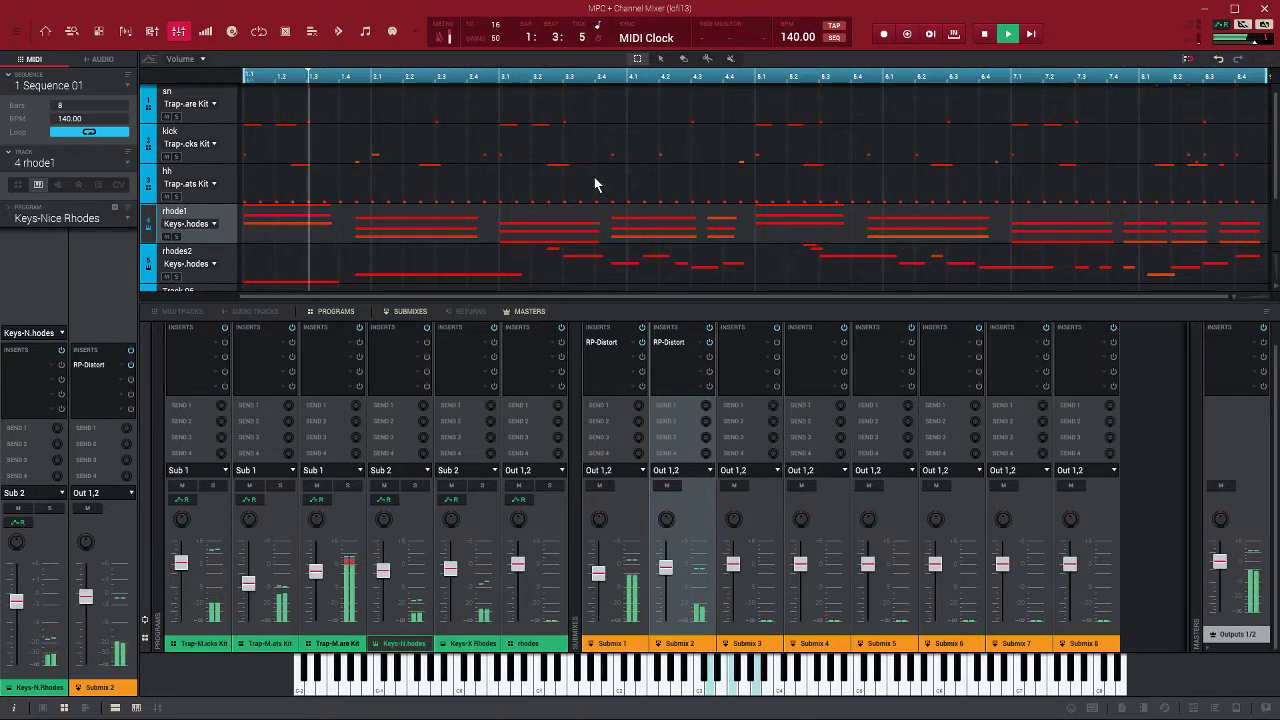
click(642, 342)
click(709, 343)
key(space)
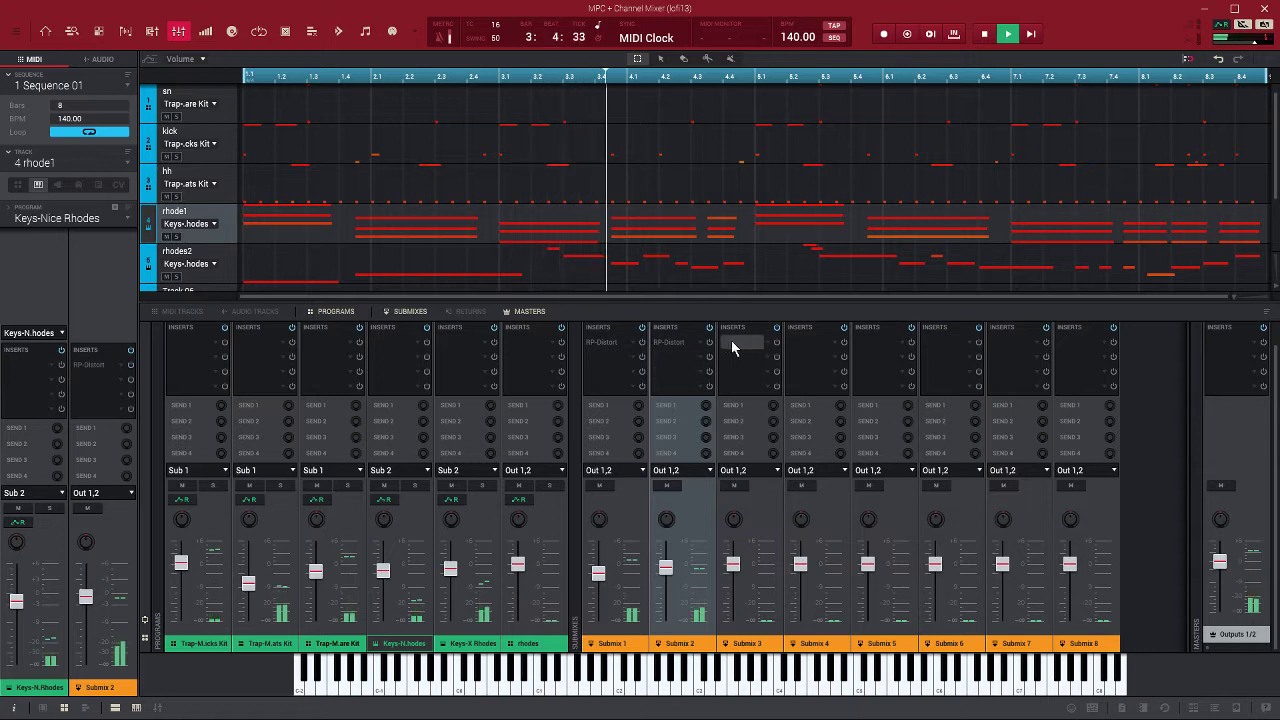
click(641, 344)
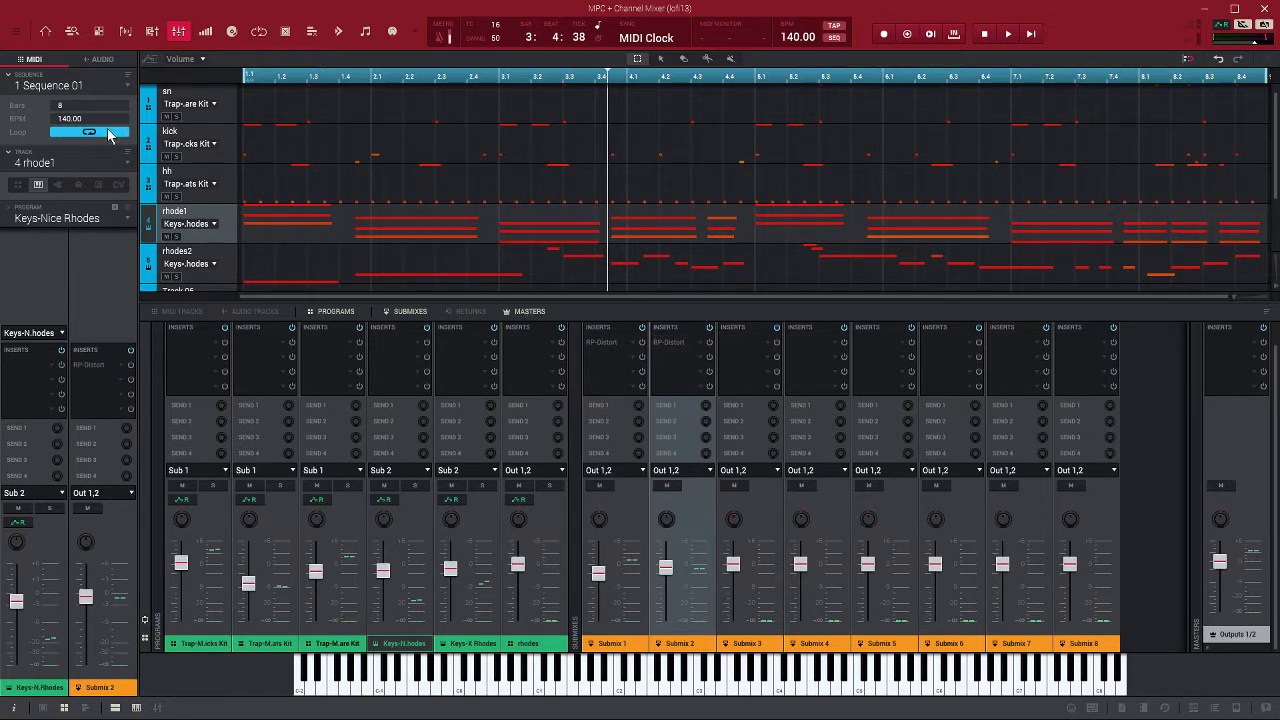
key(space)
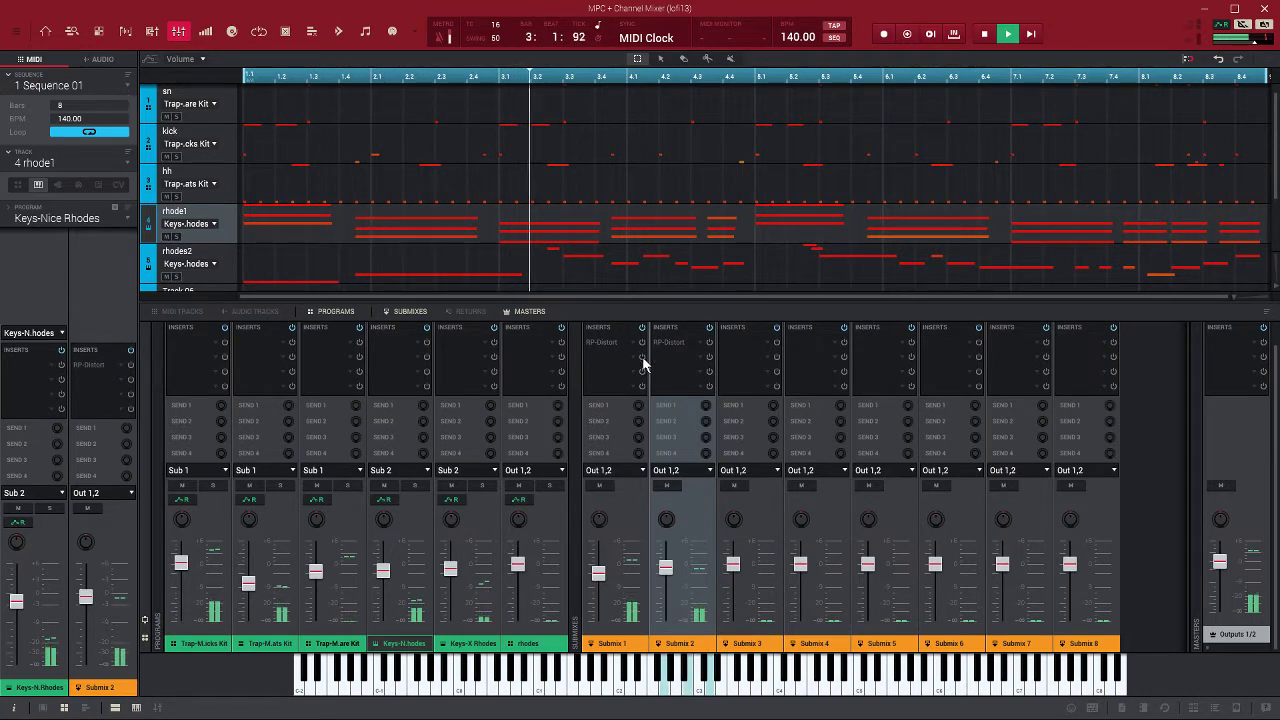
Audition Submix 2 and Submix 1 separately, leaving only Submix 2 muted, and open the RP-Distort insert on Submix 1.
click(597, 487)
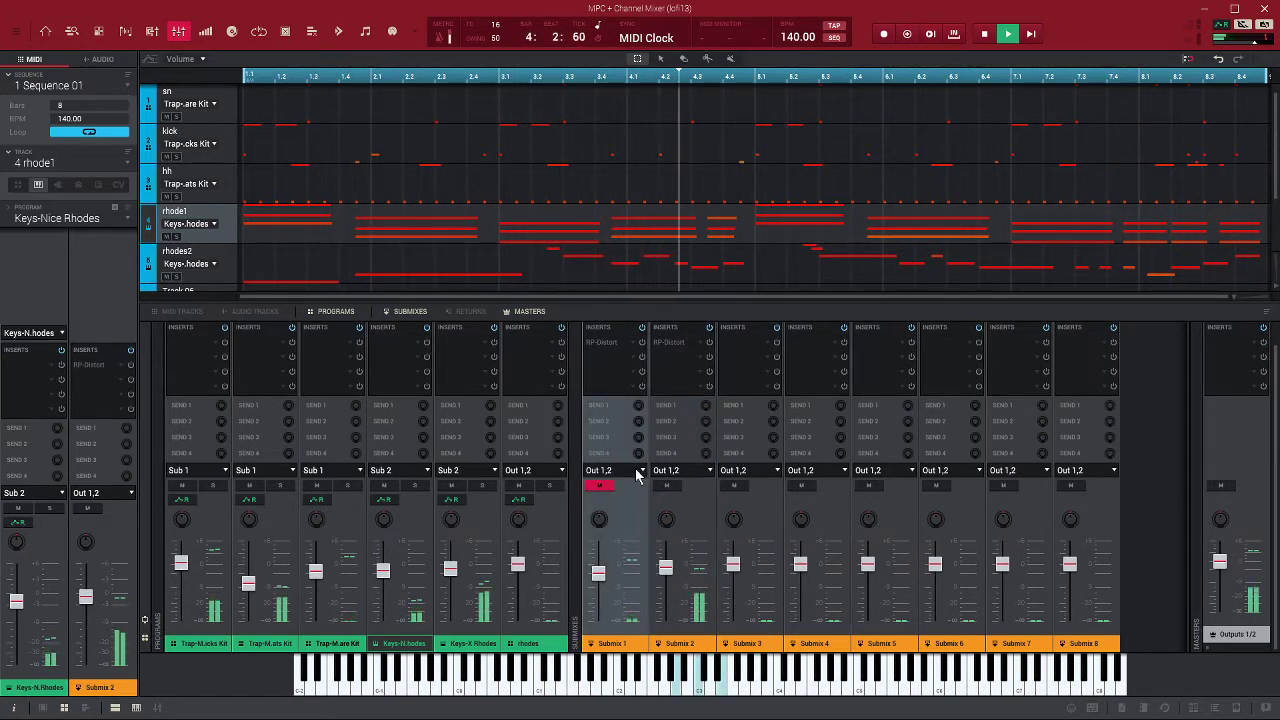
click(666, 486)
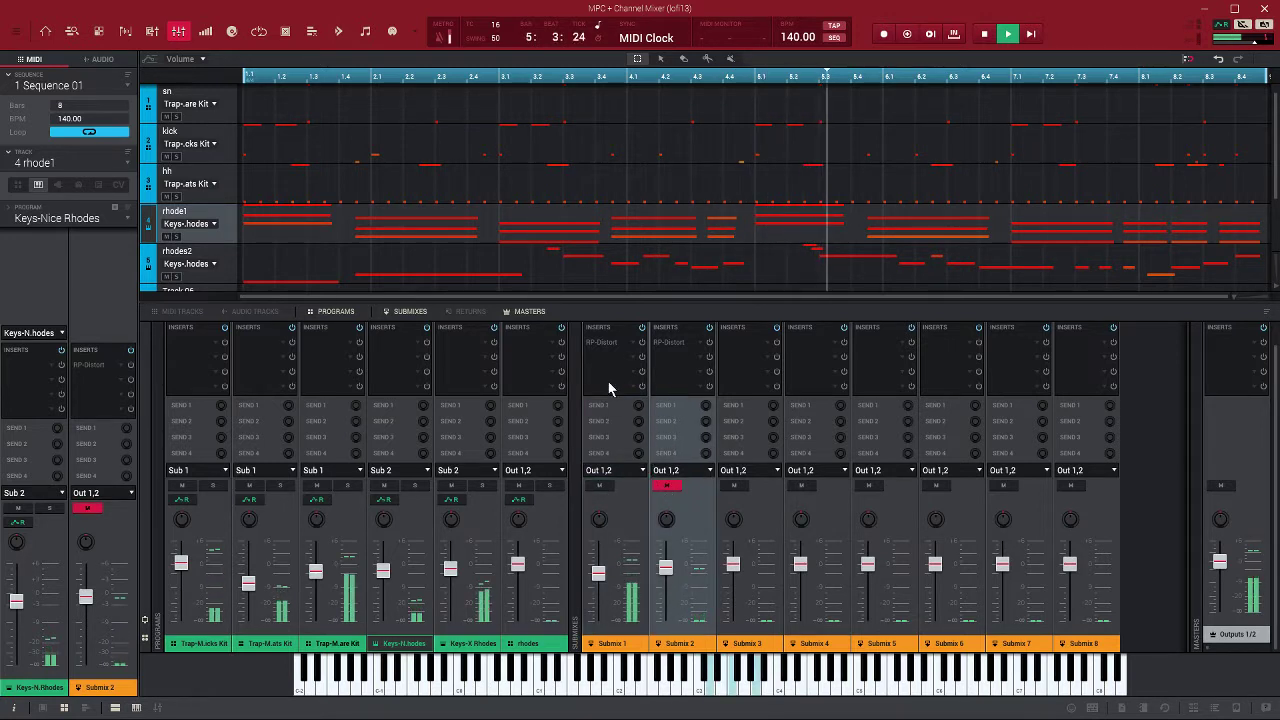
double_click(614, 344)
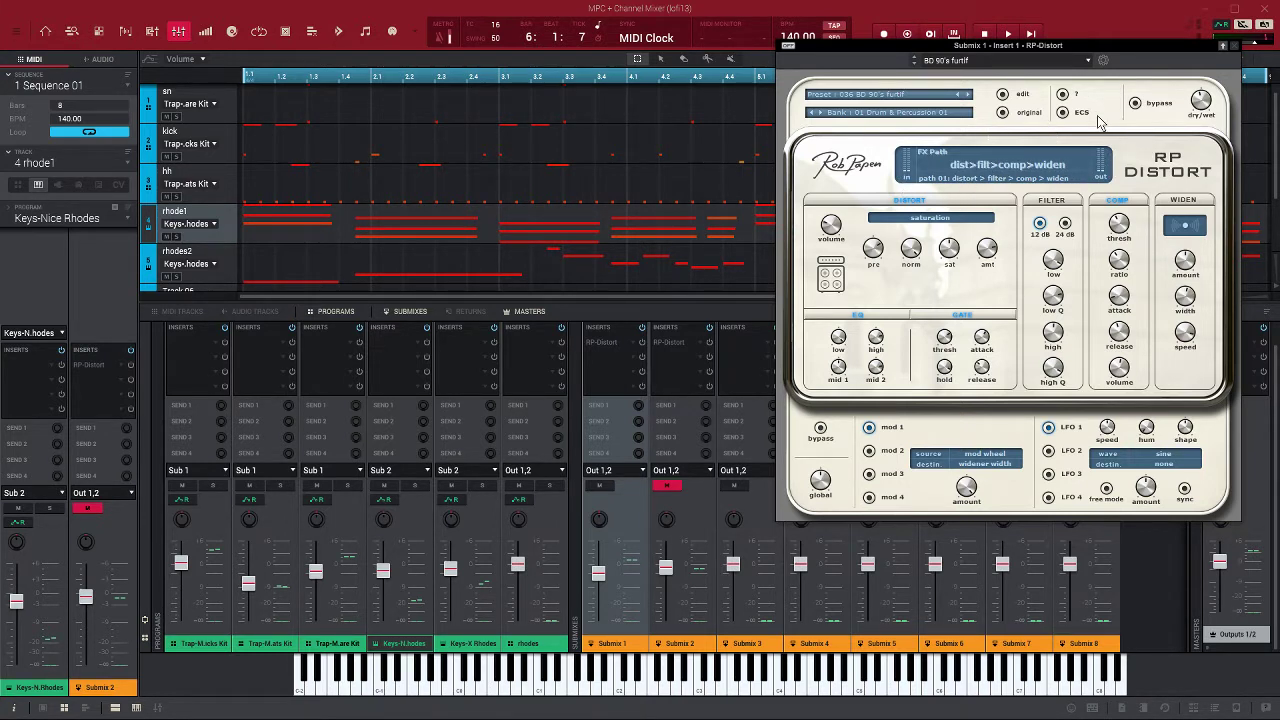
Browse RP-Distort's preset list, including presets 33 to 64, and its list of banks without loading anything.
click(894, 100)
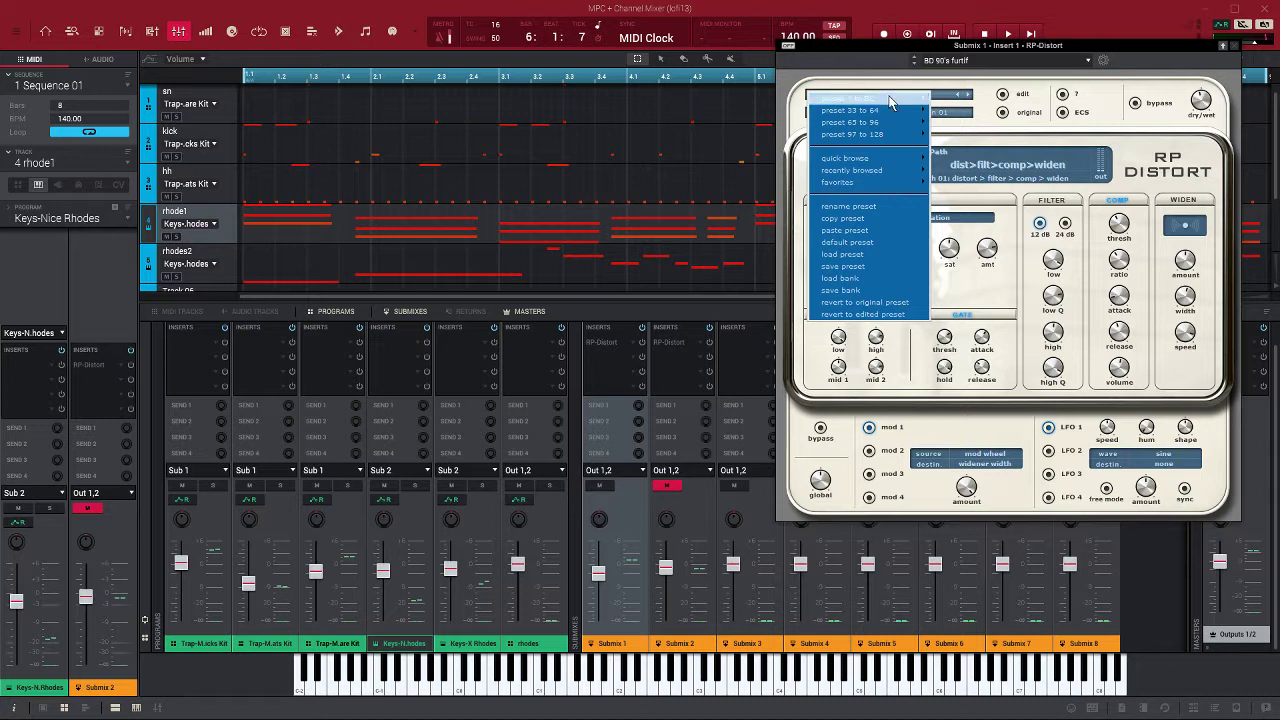
mouse_move(894, 100)
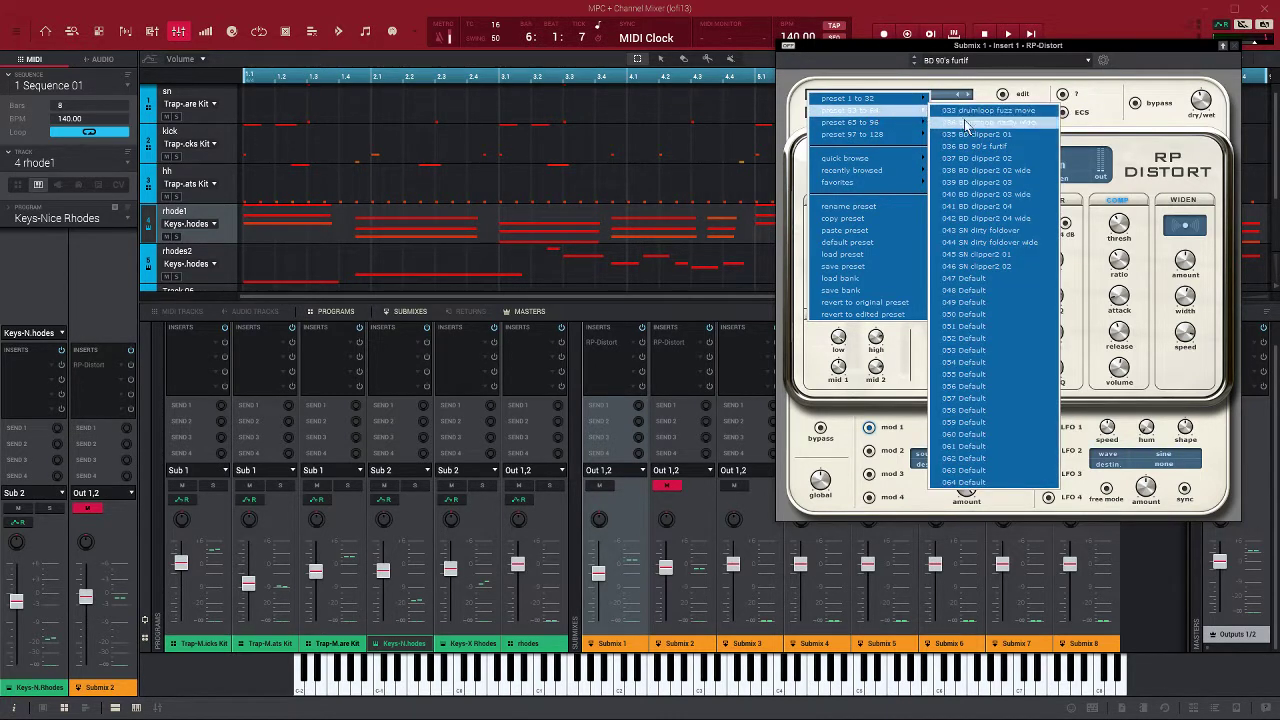
click(897, 96)
click(881, 113)
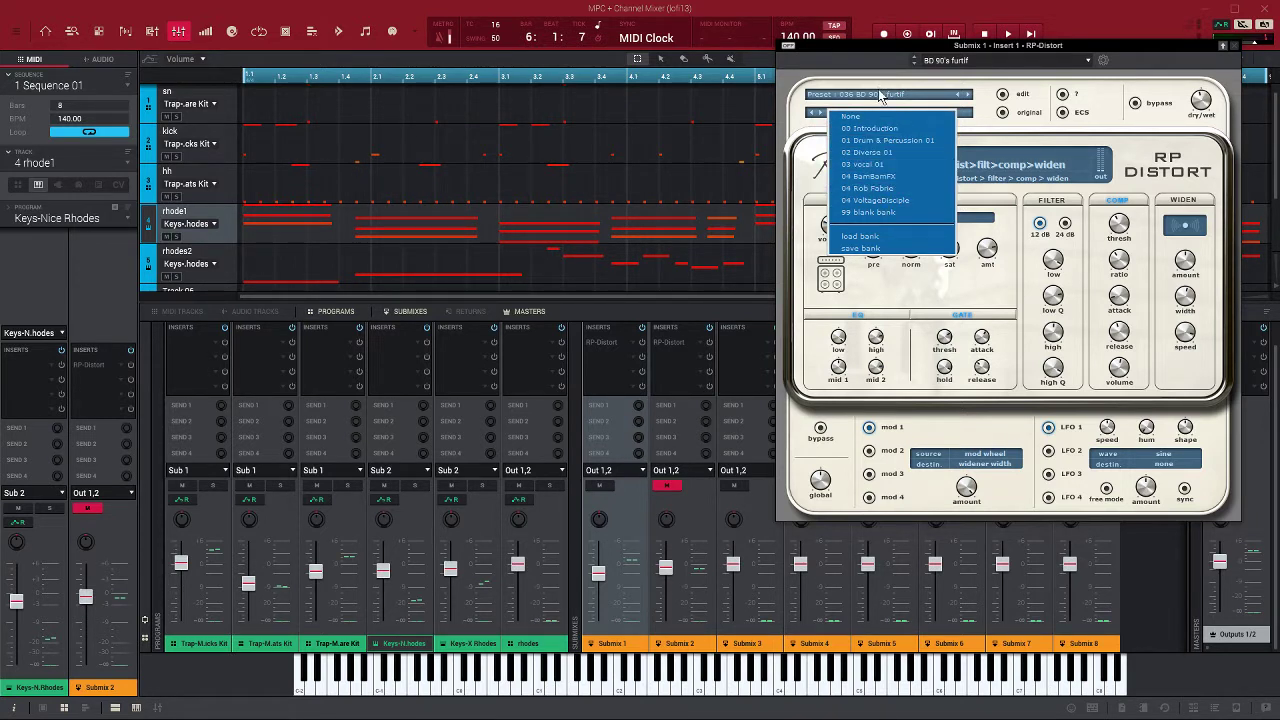
click(990, 76)
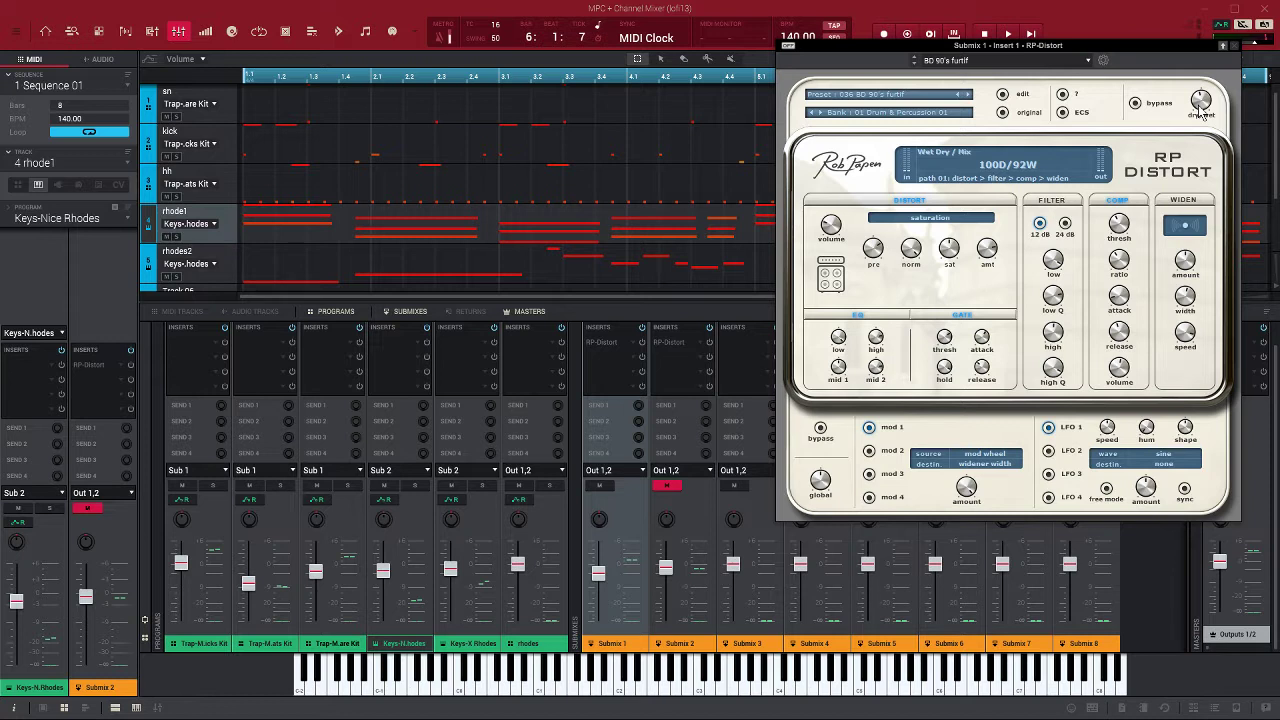
Examine RP-Distort's dry/wet mix, the available FX path orders and the plugin's options and credits page.
drag(1201, 114, 1197, 101)
click(972, 180)
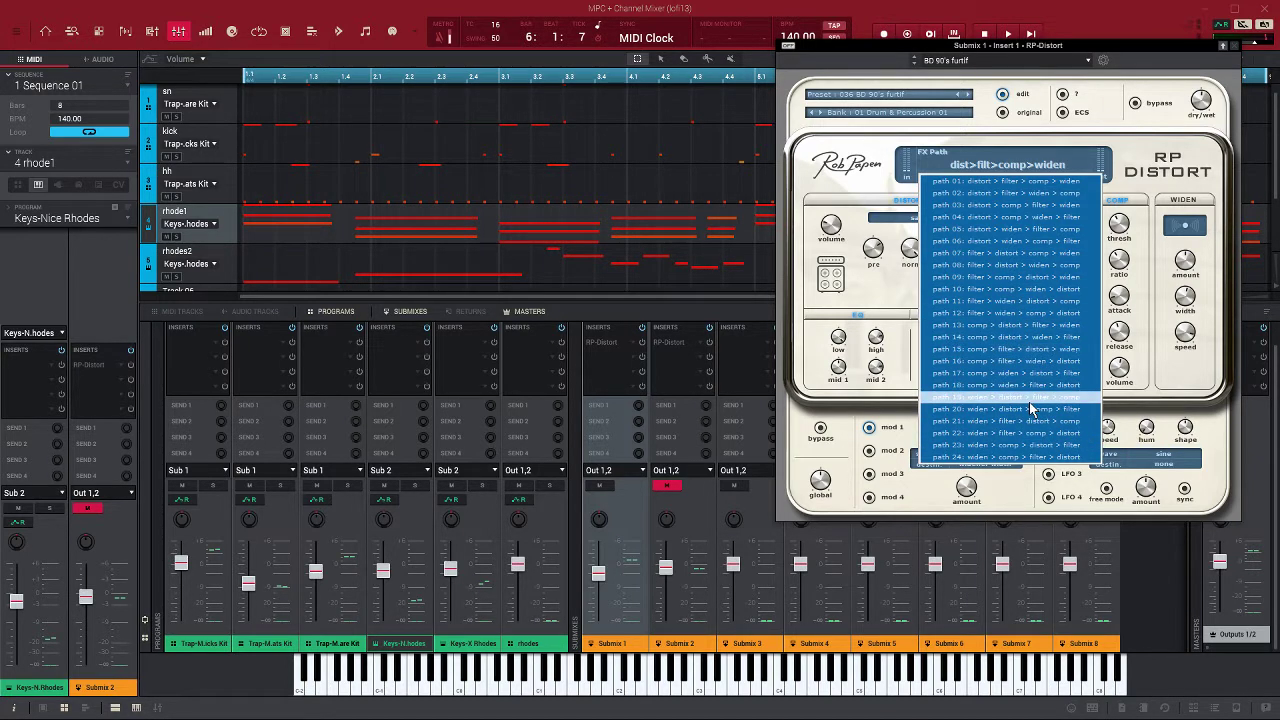
click(1140, 163)
click(1140, 162)
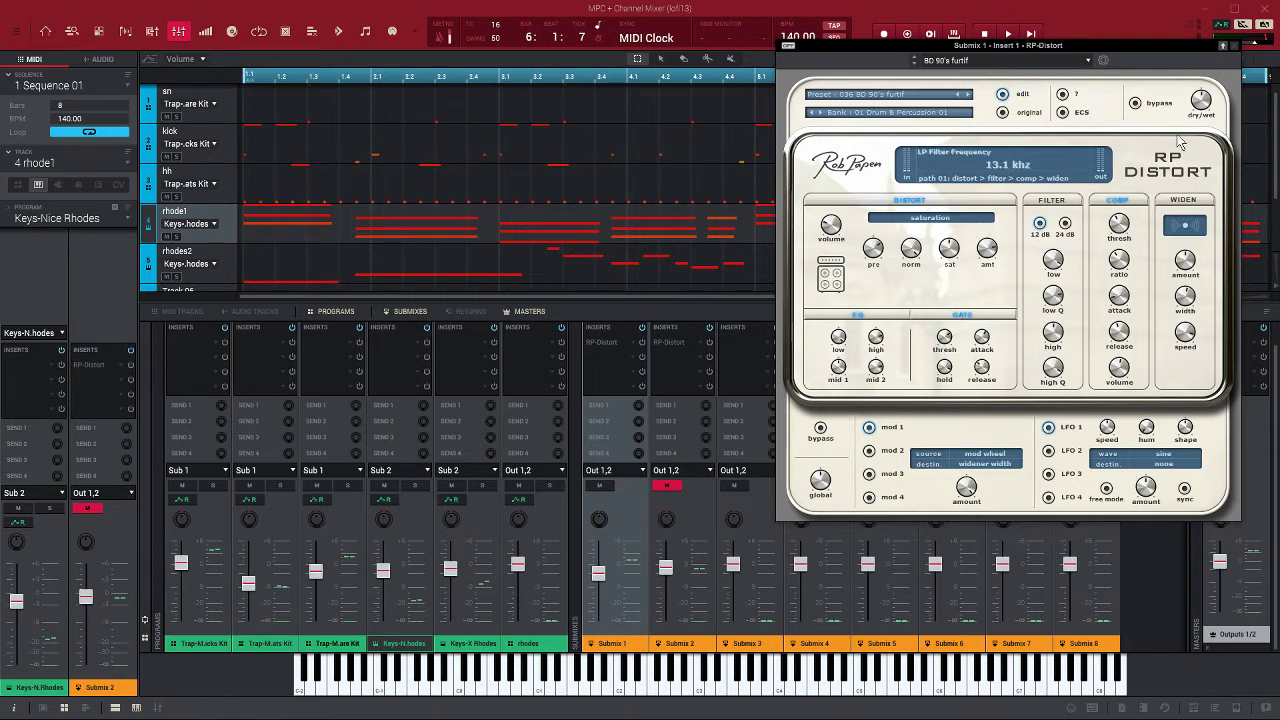
click(1168, 172)
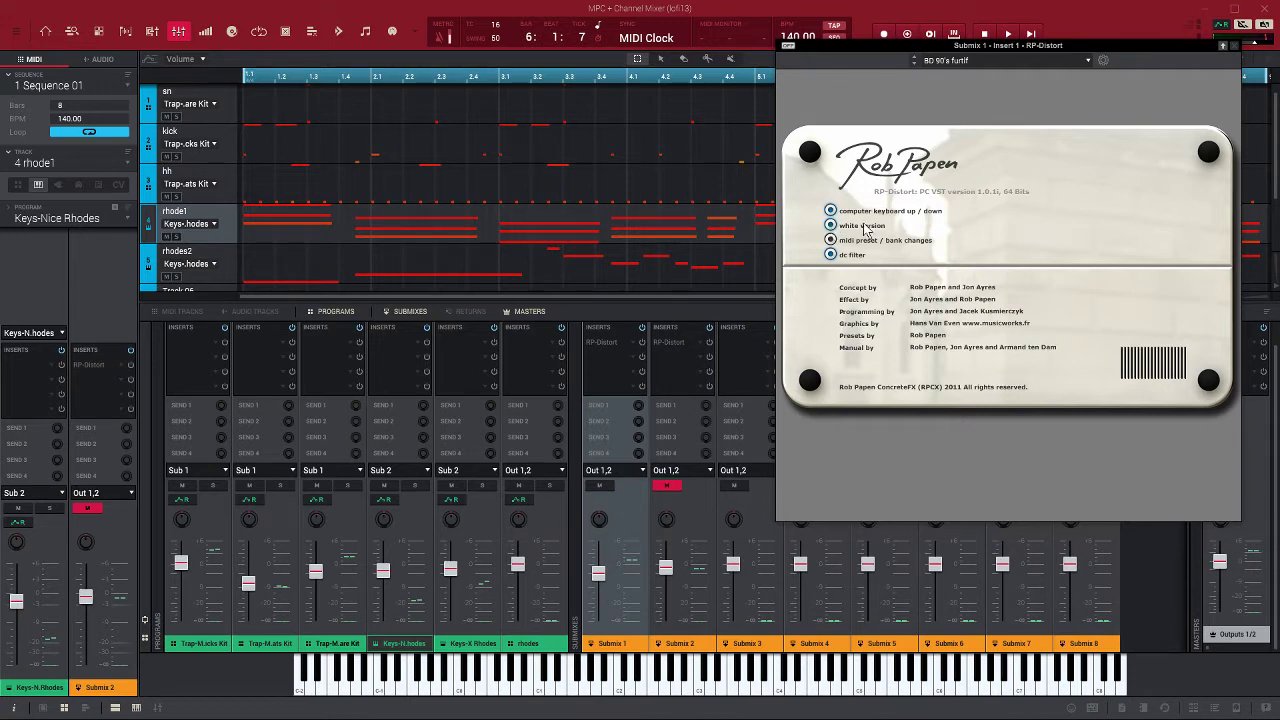
click(1170, 152)
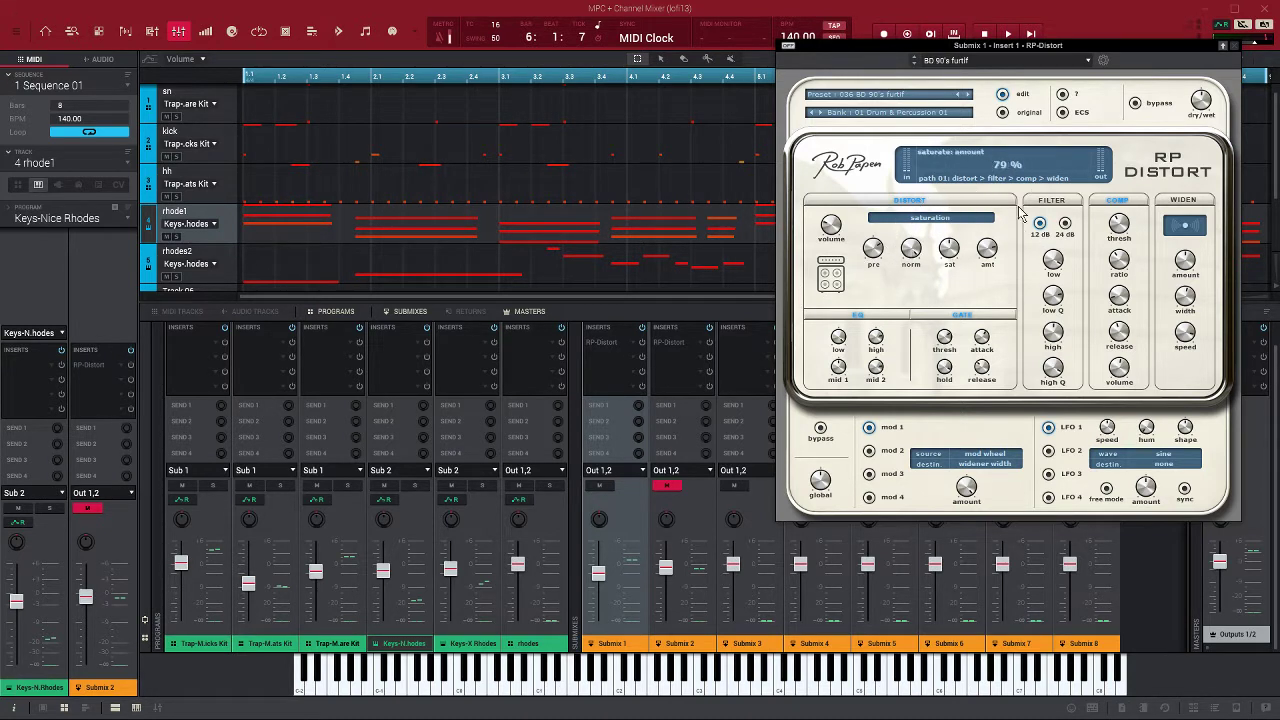
Look through the list of available distortion types in the Distort section without picking one.
click(920, 226)
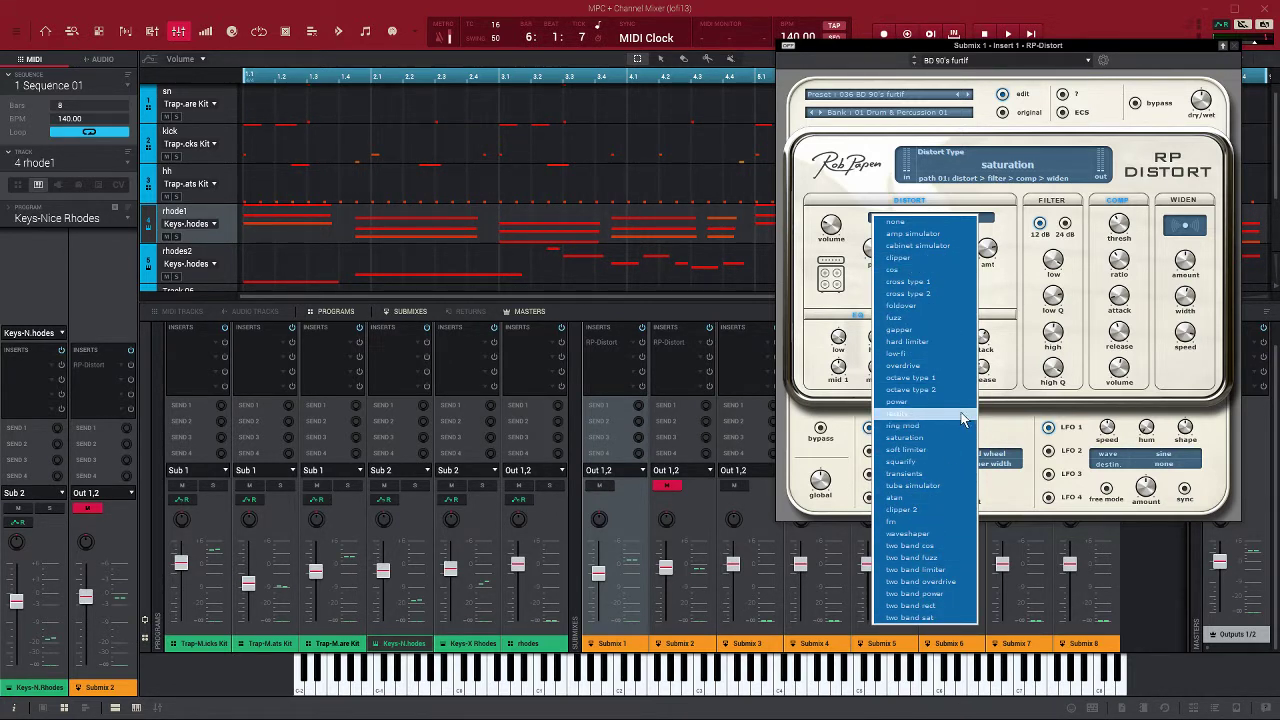
click(997, 288)
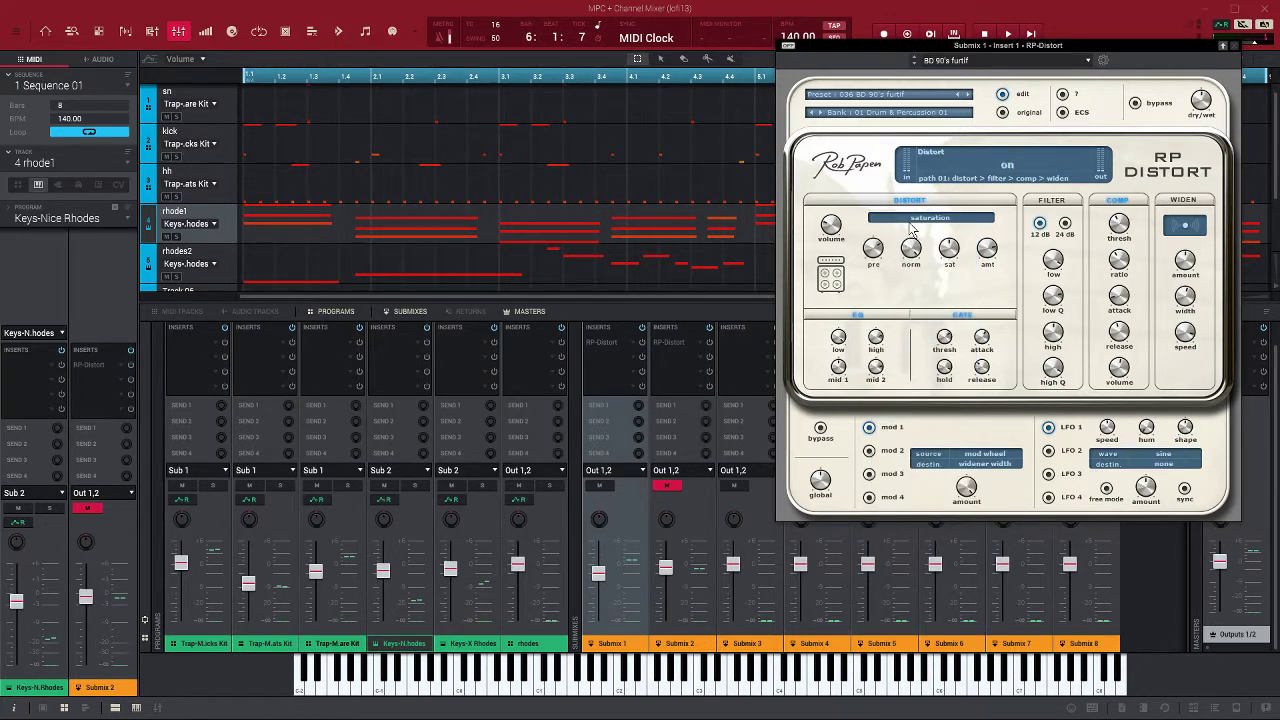
click(914, 220)
click(990, 292)
Try the clipper, cross type 2 and octave type 1 distortion types on Submix 1's RP-Distort.
click(918, 220)
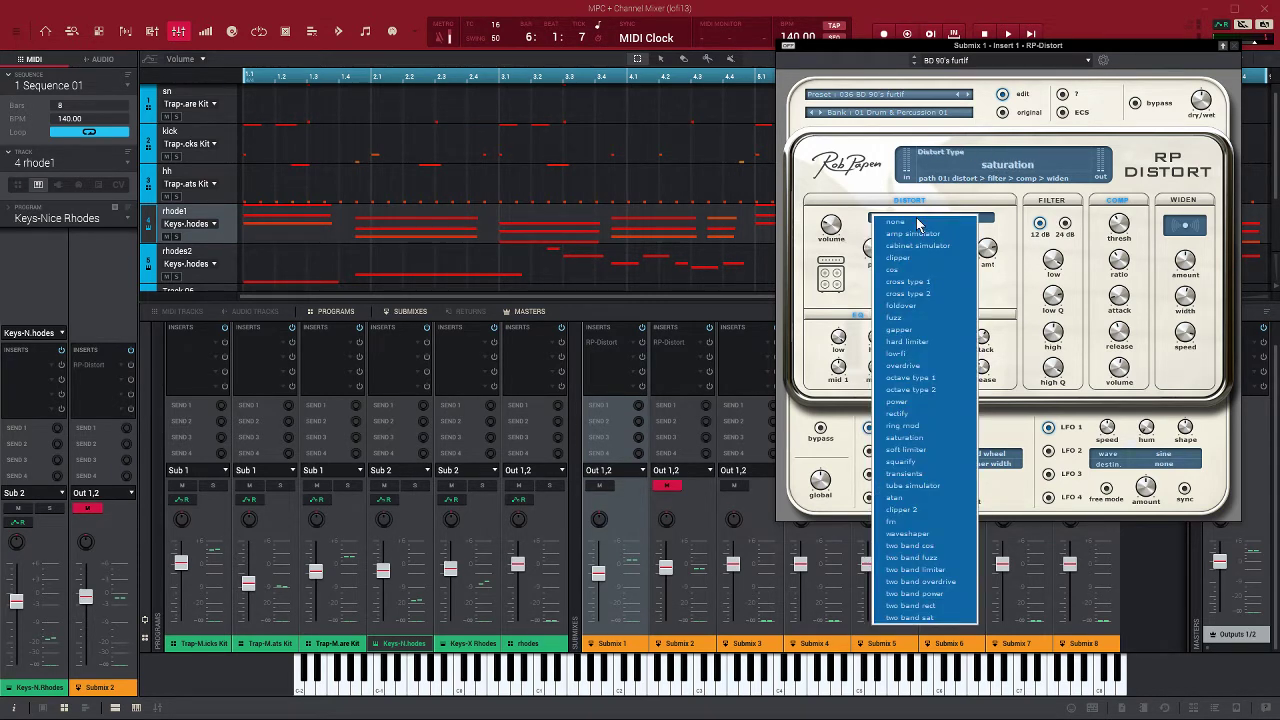
key(Escape)
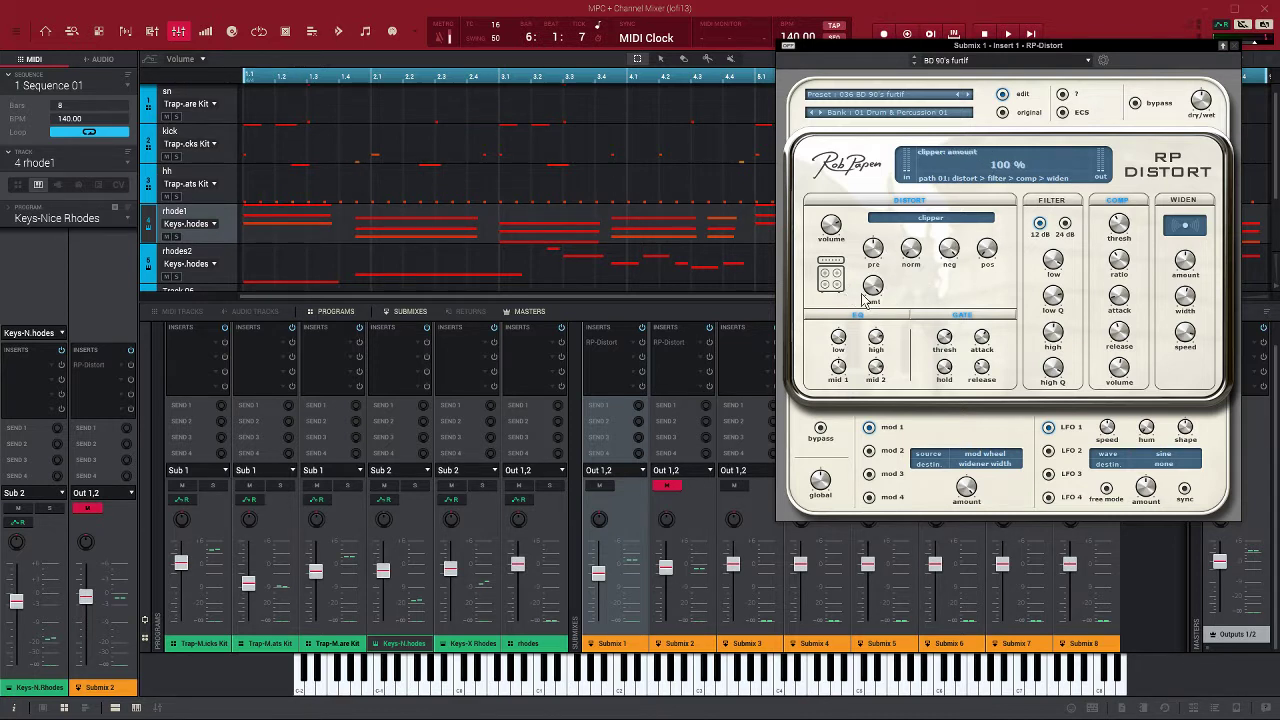
click(930, 220)
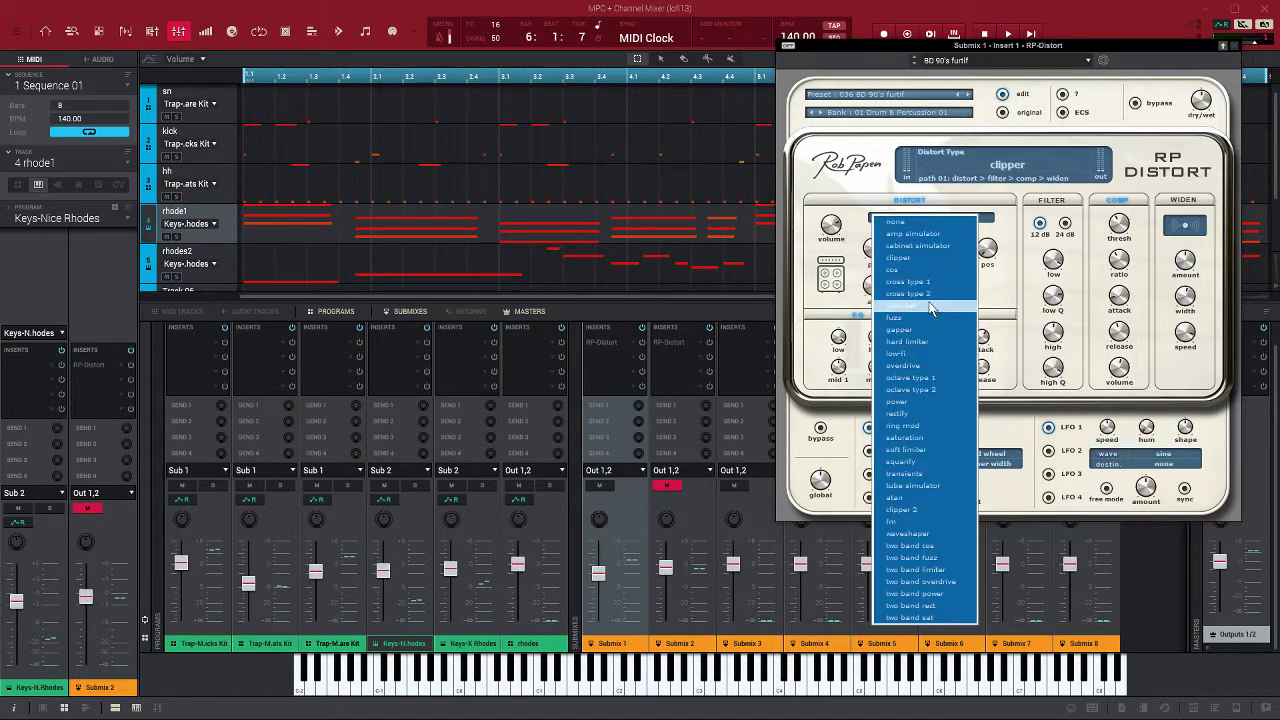
click(930, 300)
click(940, 222)
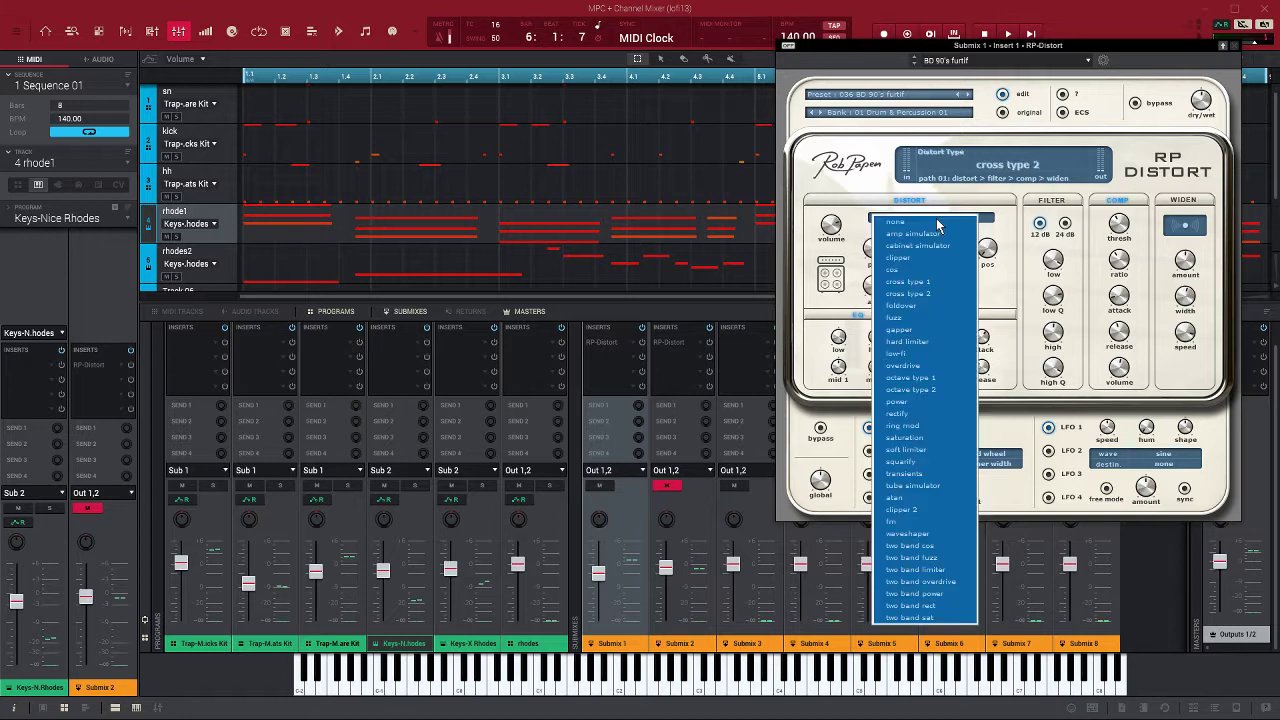
click(936, 376)
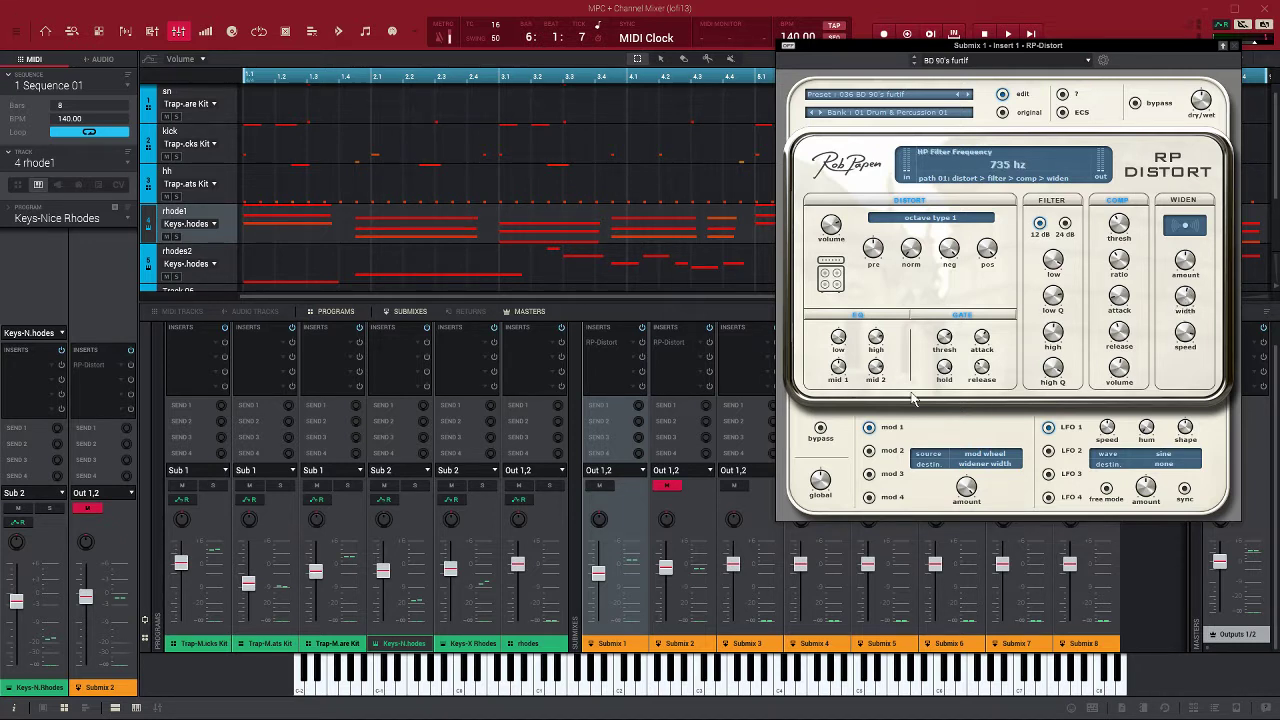
Play the sequence, set Submix 1's distortion type to amp simulator and close the plugin window.
click(886, 97)
click(1000, 85)
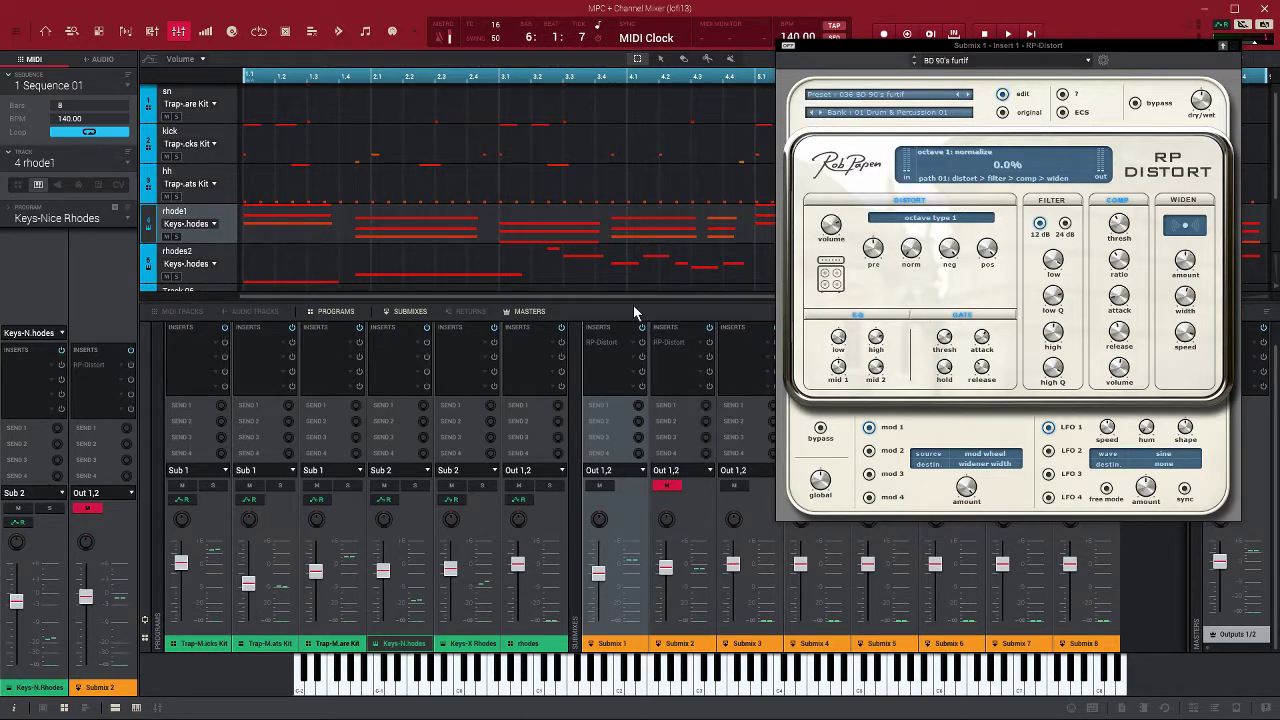
key(space)
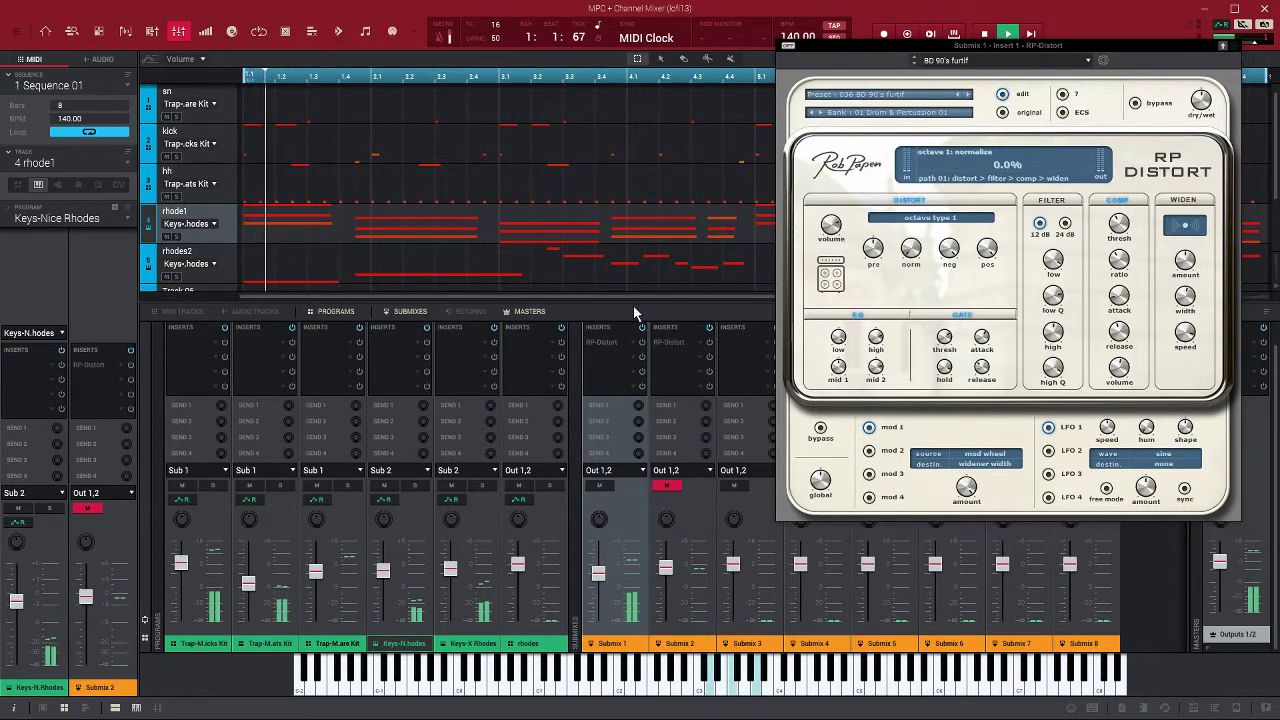
click(922, 224)
click(925, 246)
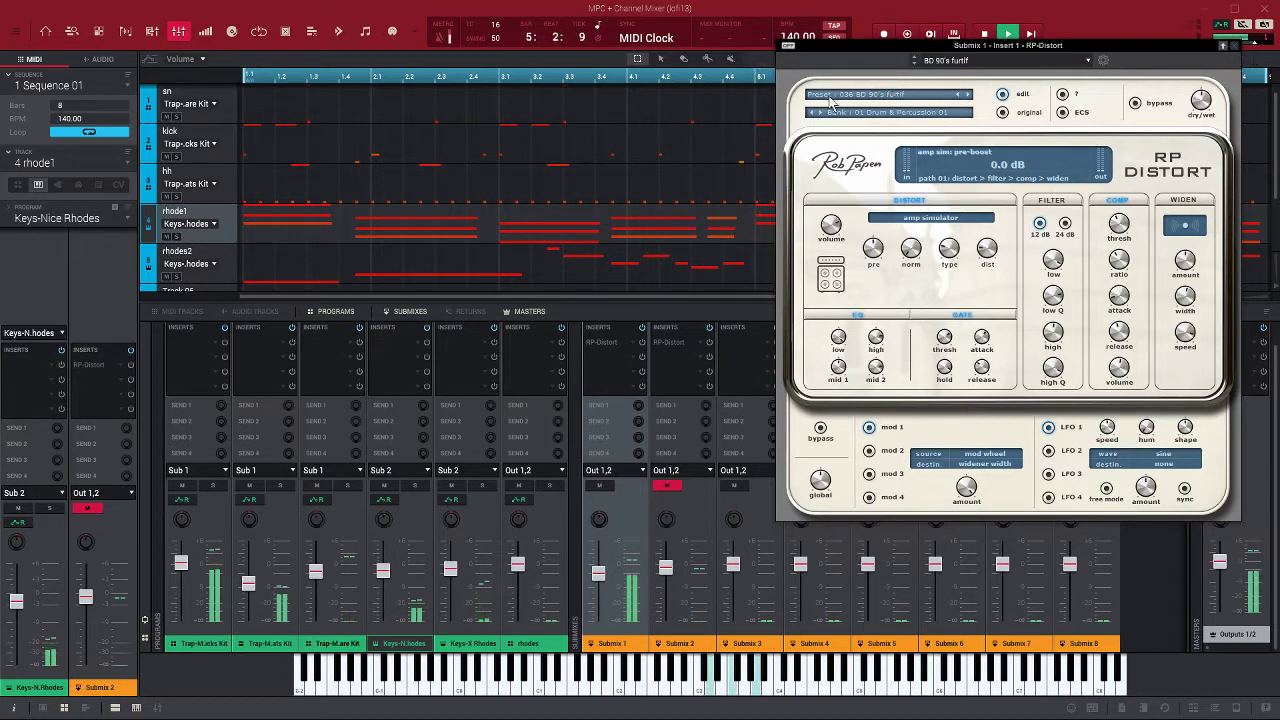
click(1237, 47)
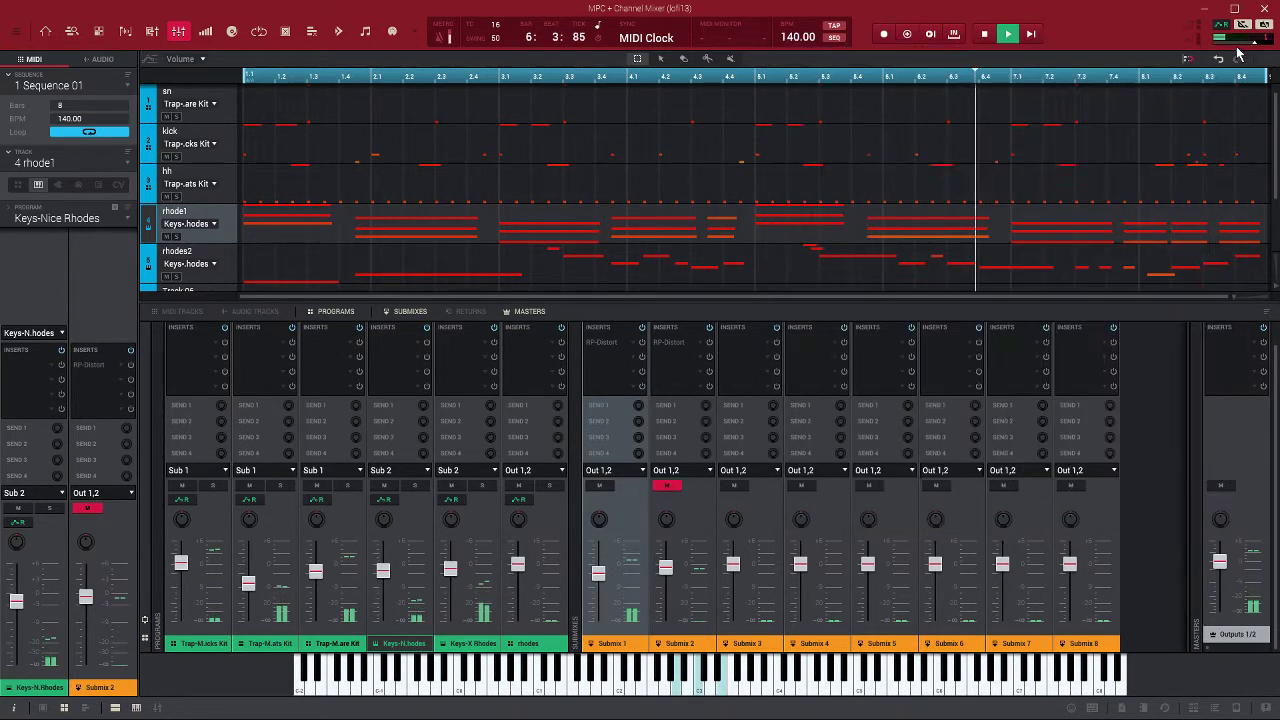
Reactivate the RP-Distort inserts on Submix 1 and Submix 2, and unmute Submix 2 during playback.
click(606, 343)
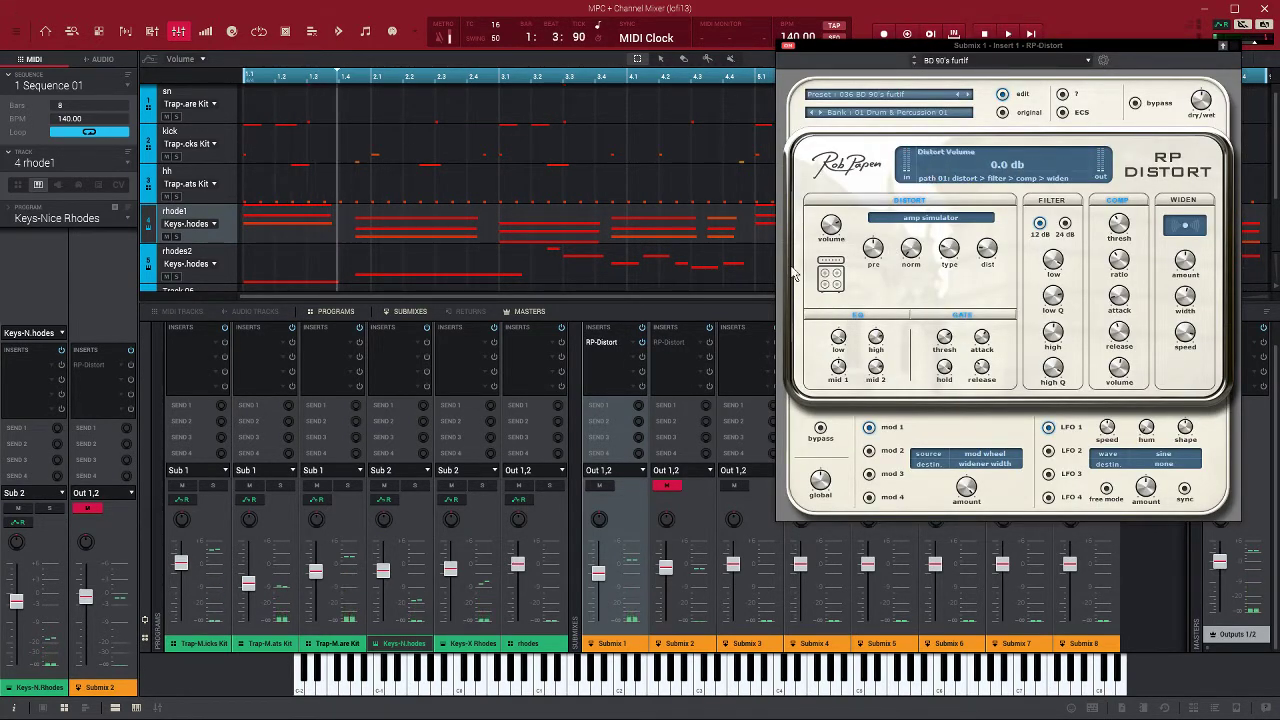
click(682, 343)
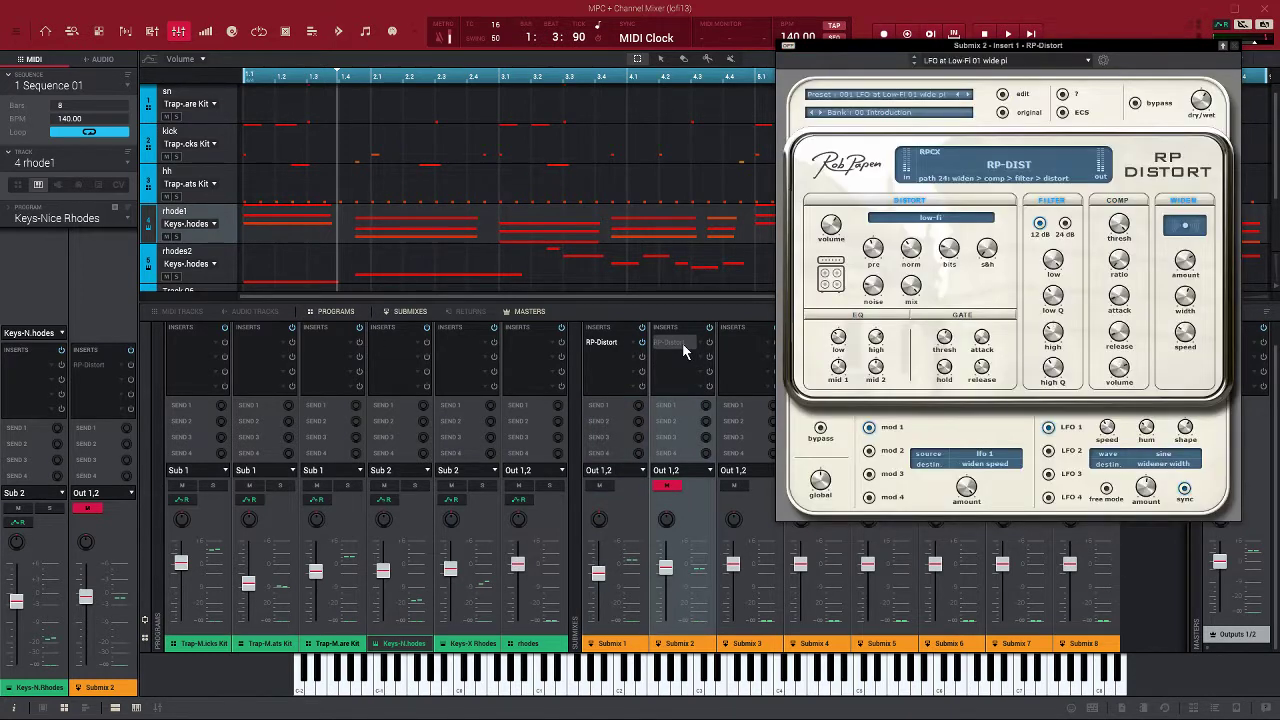
click(667, 487)
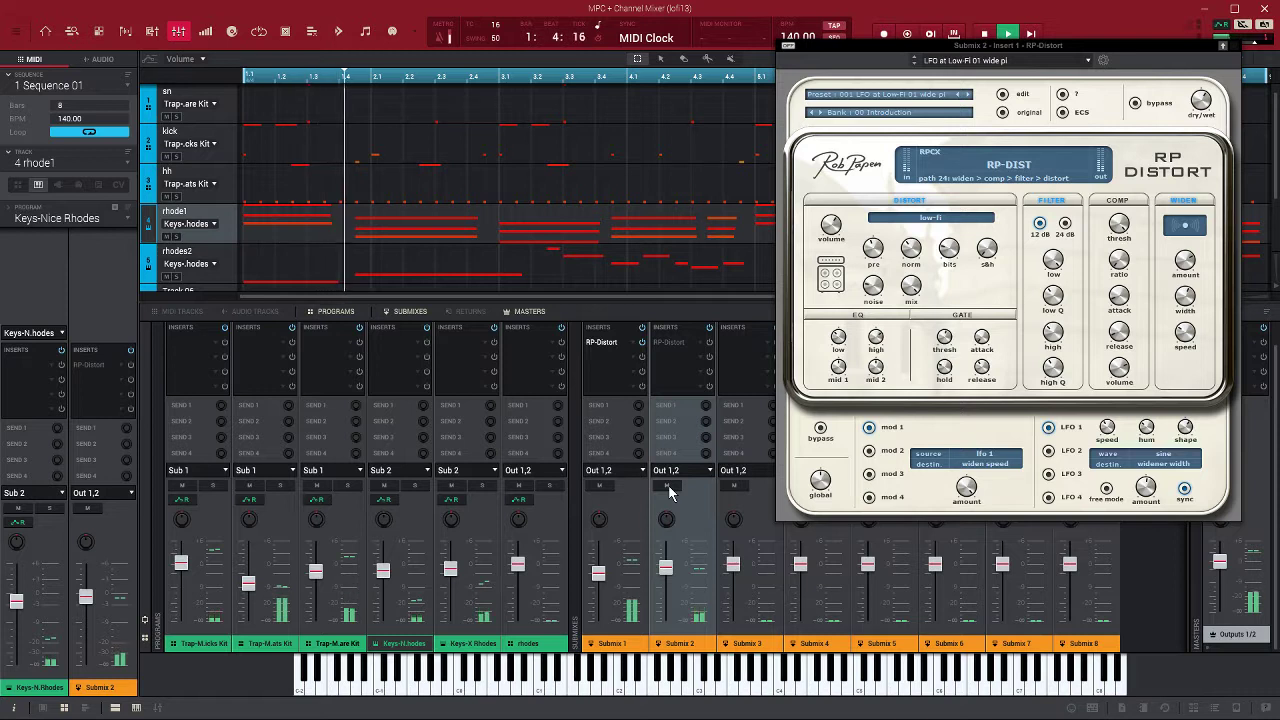
click(667, 487)
click(682, 343)
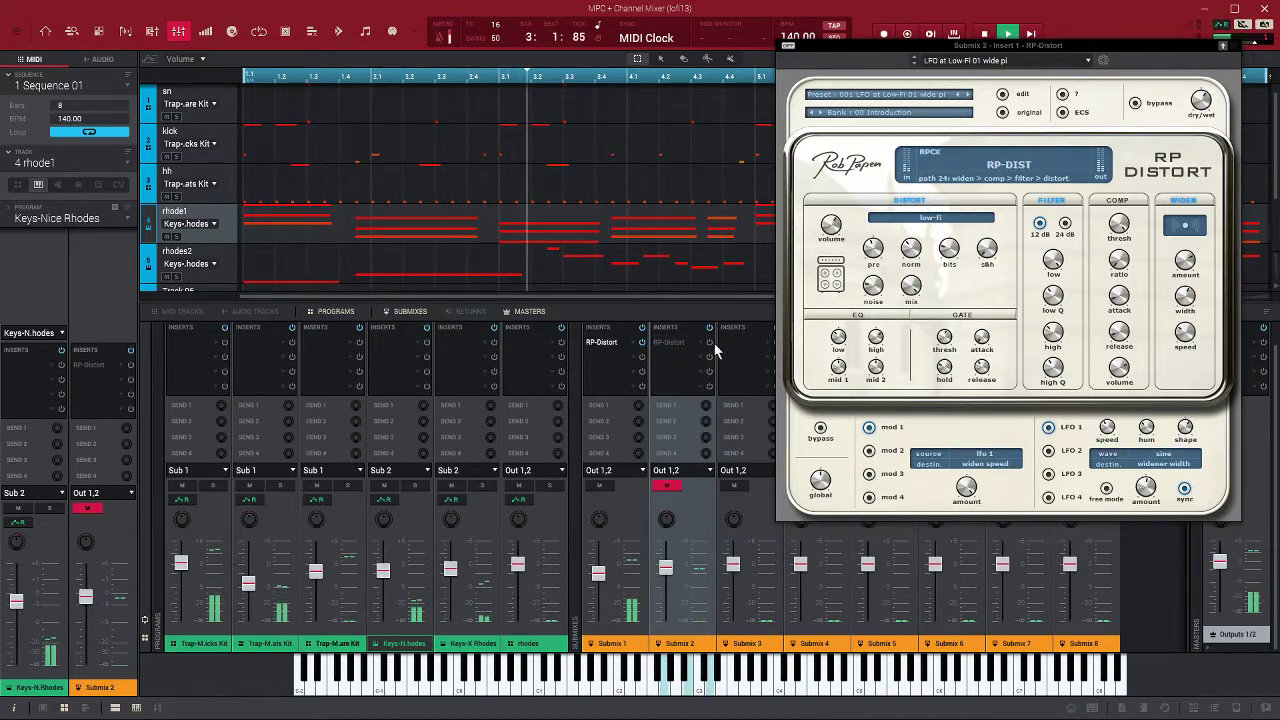
click(676, 486)
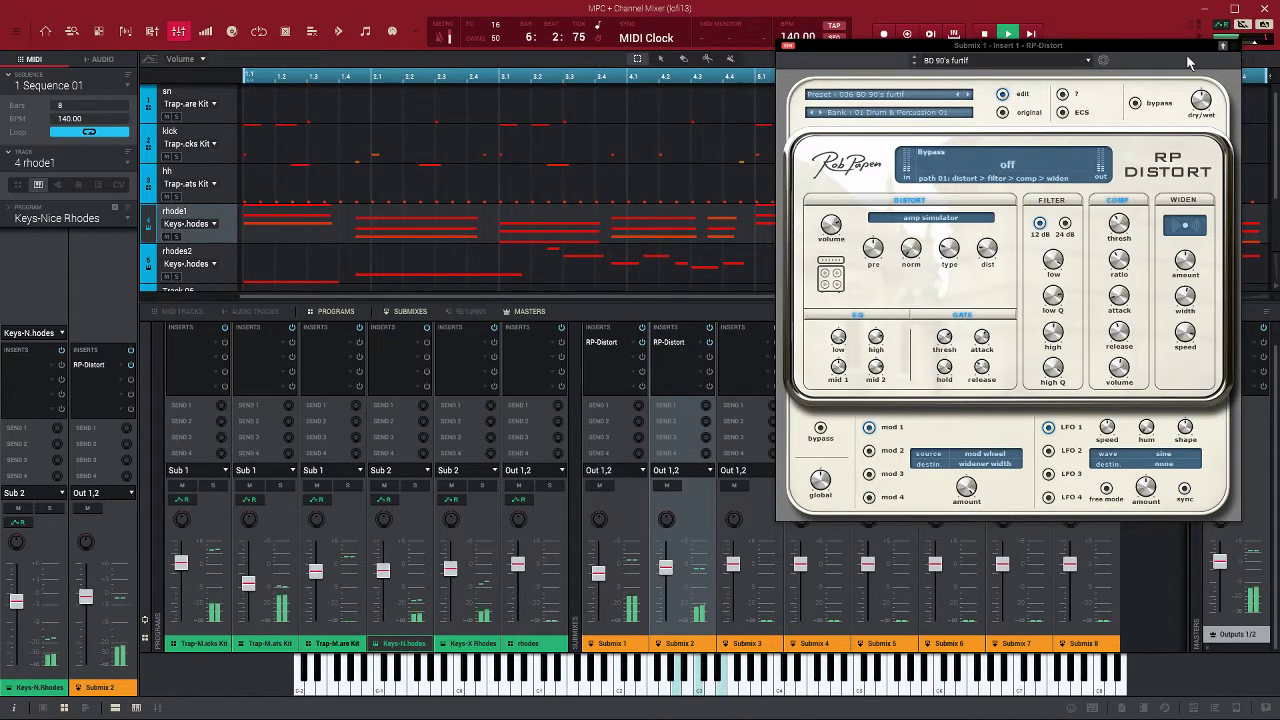
click(1222, 46)
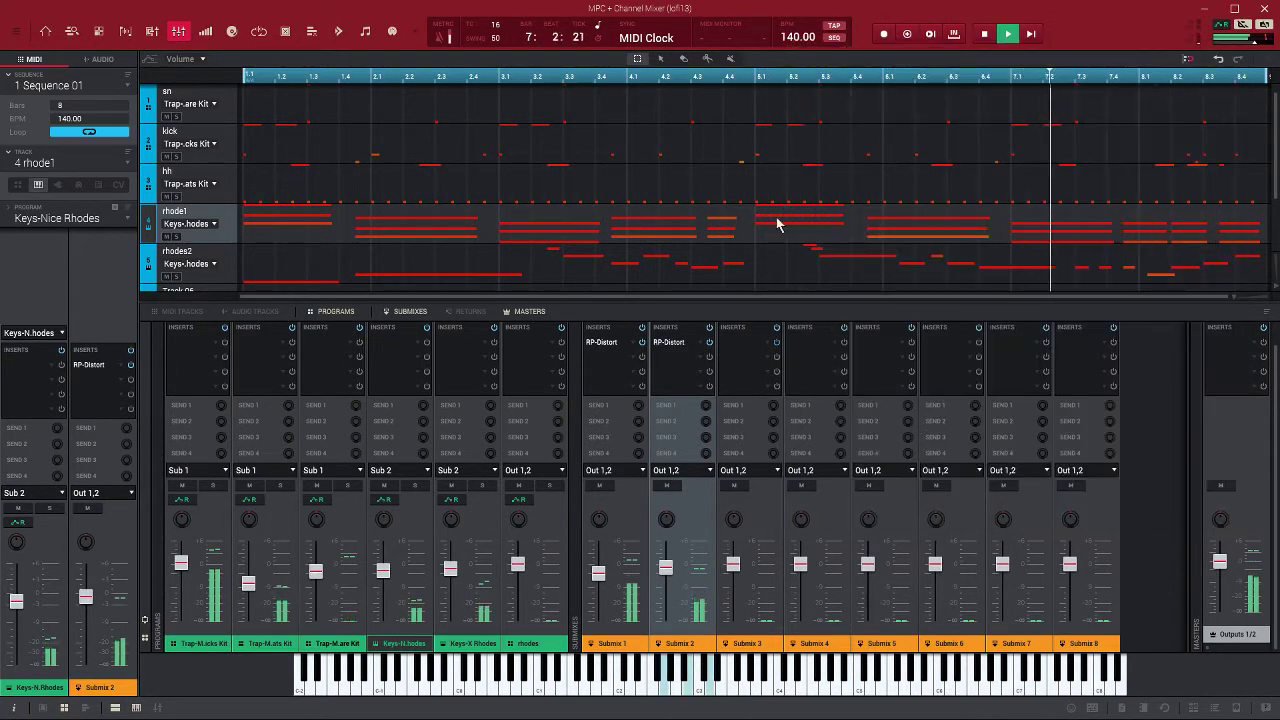
Reopen the RP-Distort insert on Submix 1 and mute Submix 2.
click(588, 341)
click(659, 487)
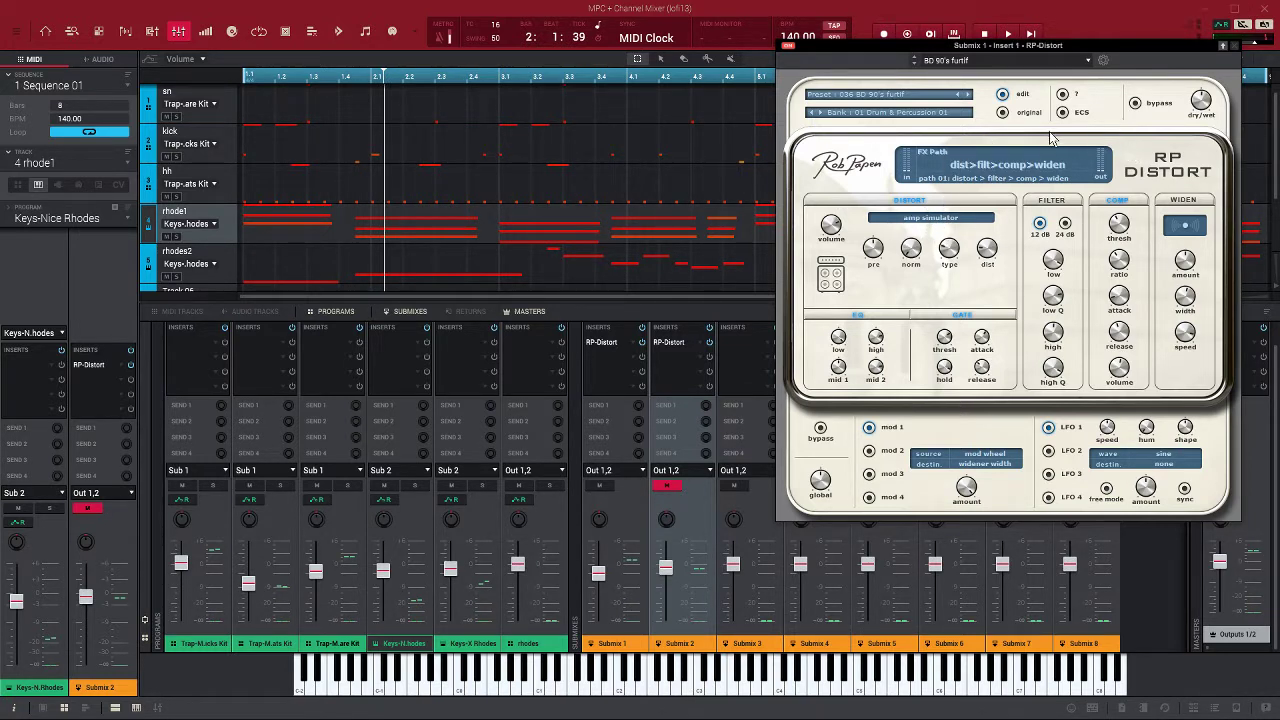
Play the sequence and try the cabinet simulator and foldover distortion types on Submix 1's RP-Distort.
key(space)
click(930, 218)
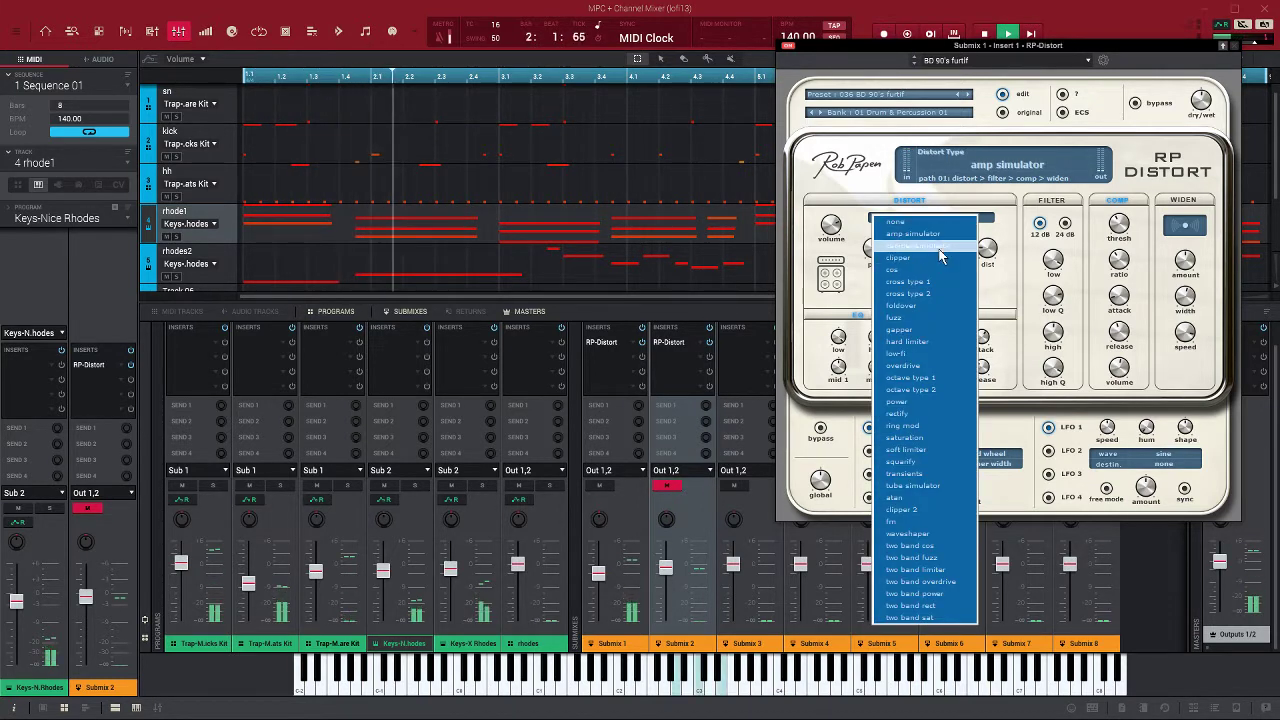
click(939, 247)
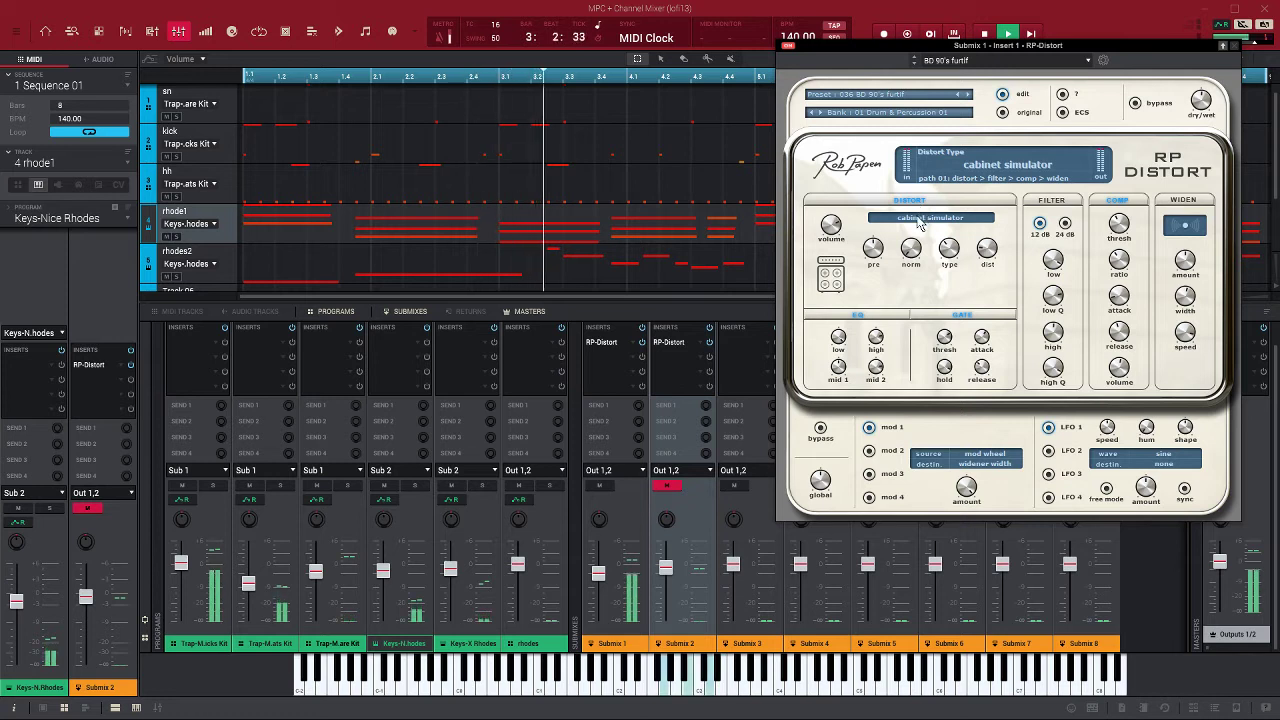
click(919, 222)
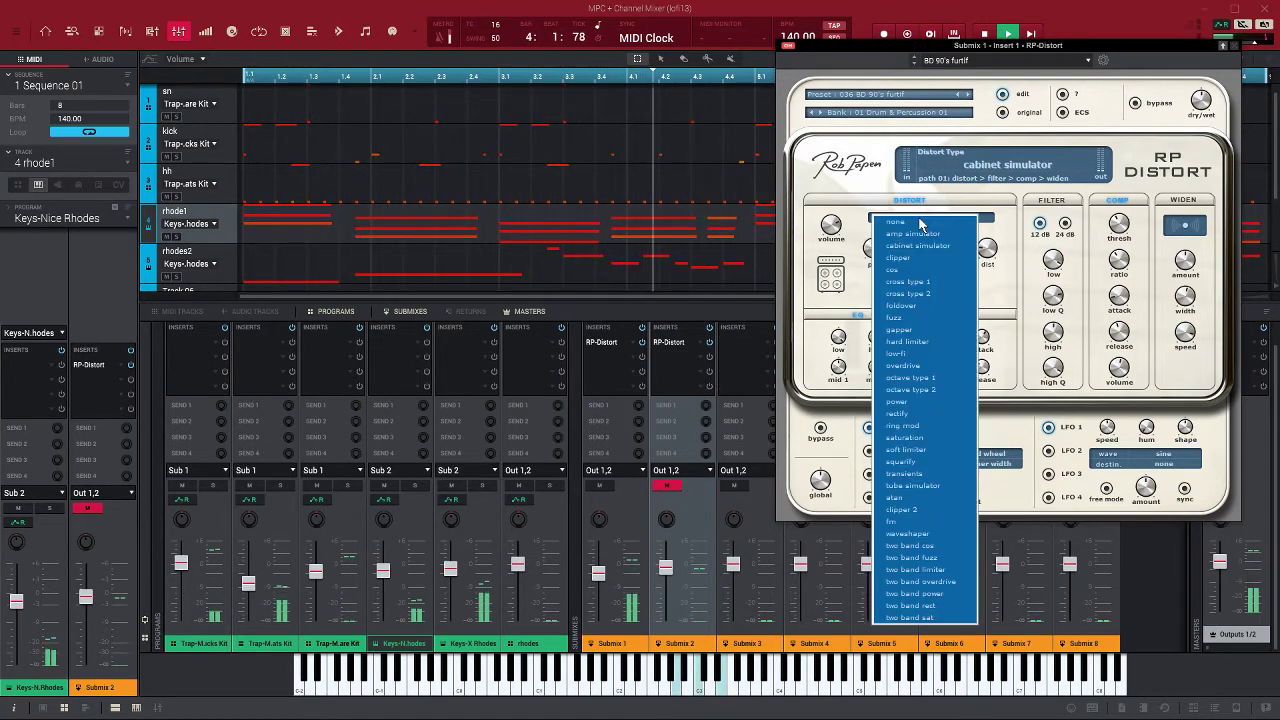
click(914, 306)
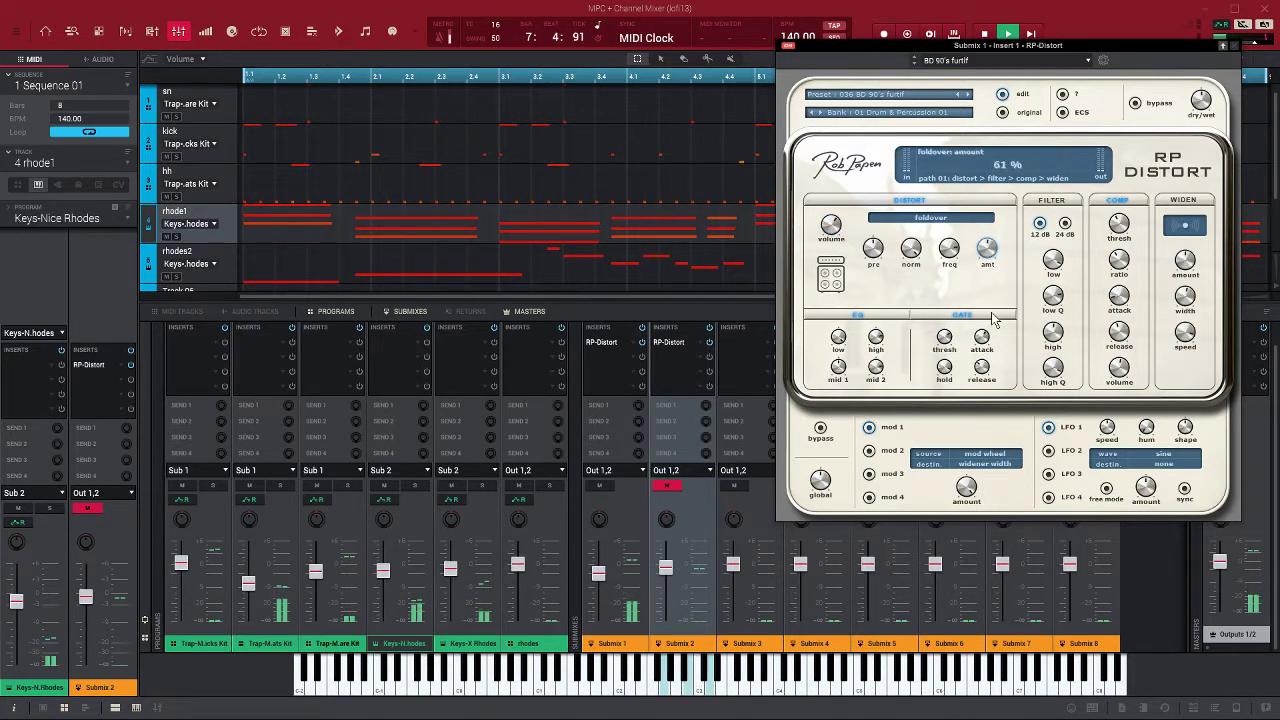
Set Submix 1's distortion type to low-fi and adjust its bits, noise and volume.
click(927, 219)
click(900, 353)
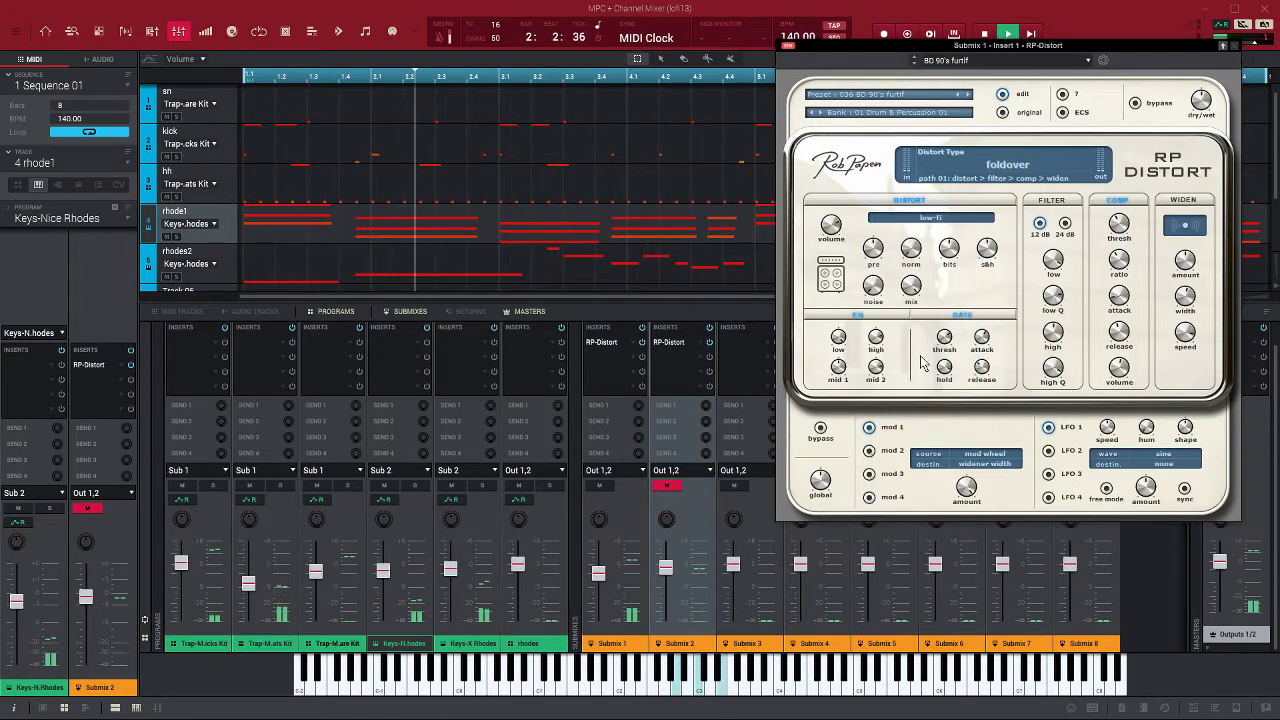
drag(951, 251, 985, 275)
click(878, 289)
drag(875, 285, 912, 318)
click(829, 225)
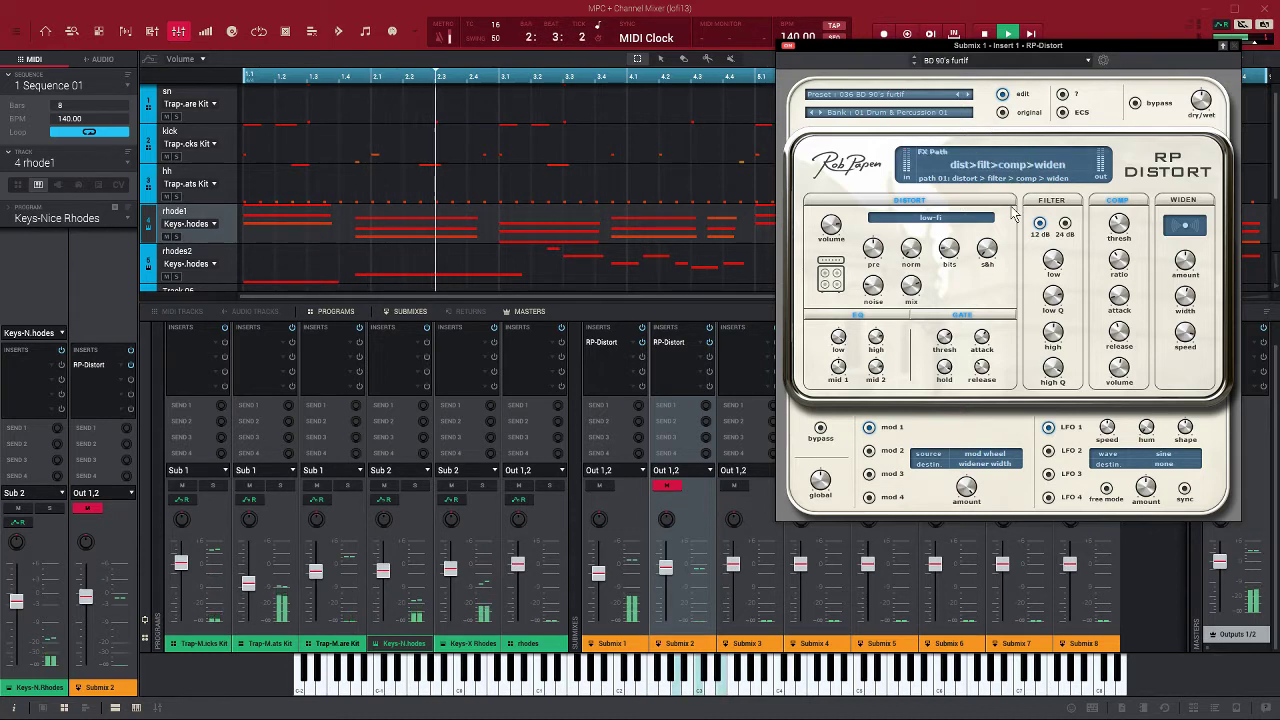
Play the sequence with Submix 1's filter switched on, adjust its low control and set high Q to about 40.5%.
mouse_move(1063, 207)
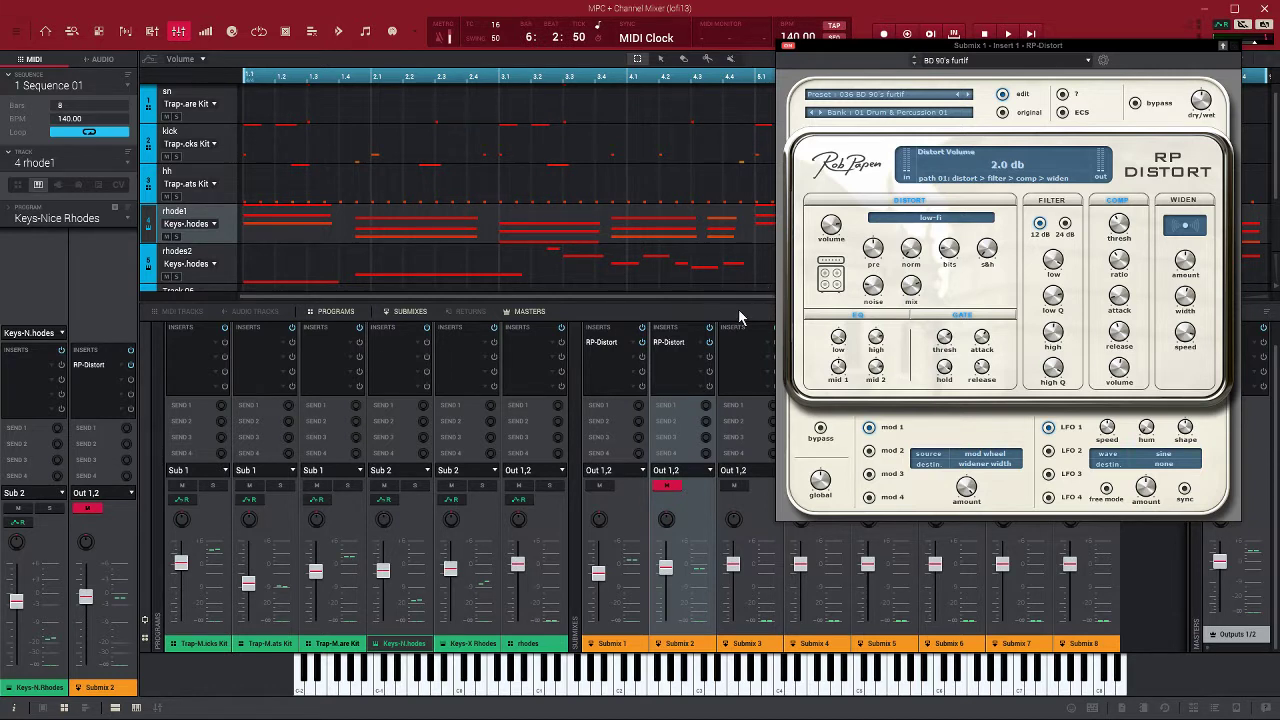
key(space)
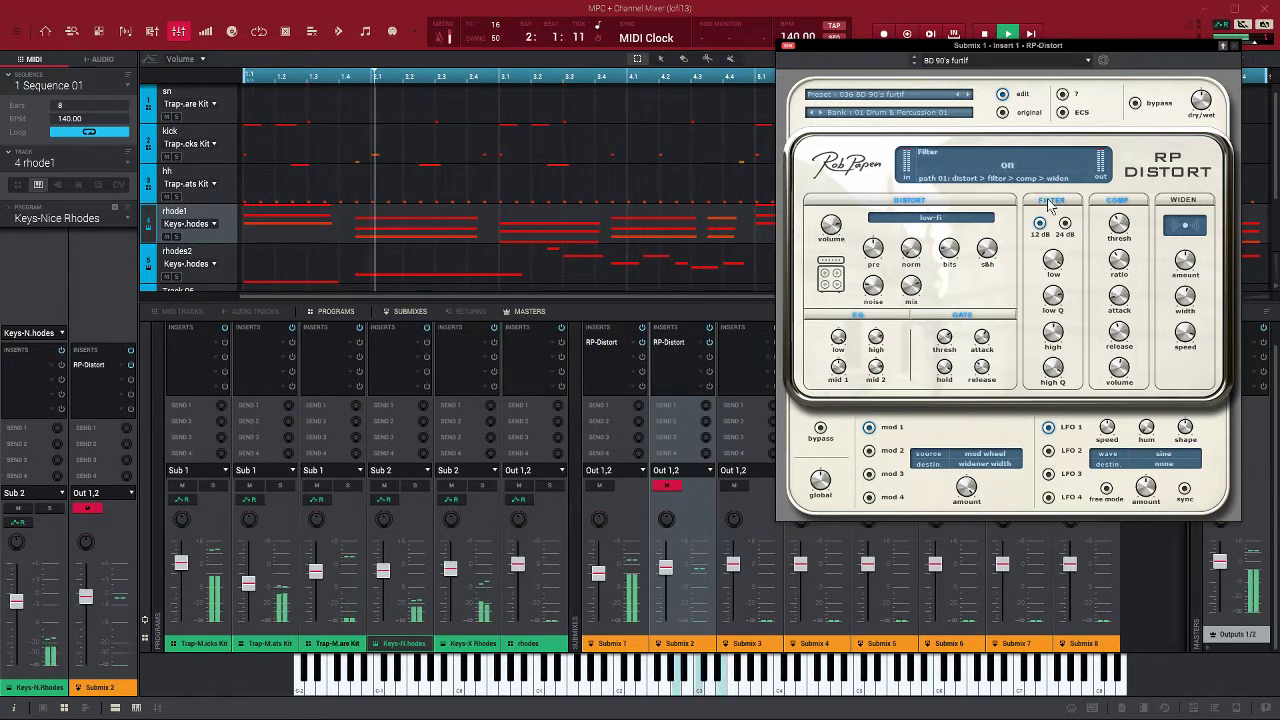
drag(1053, 259, 1047, 290)
drag(1053, 385, 1053, 368)
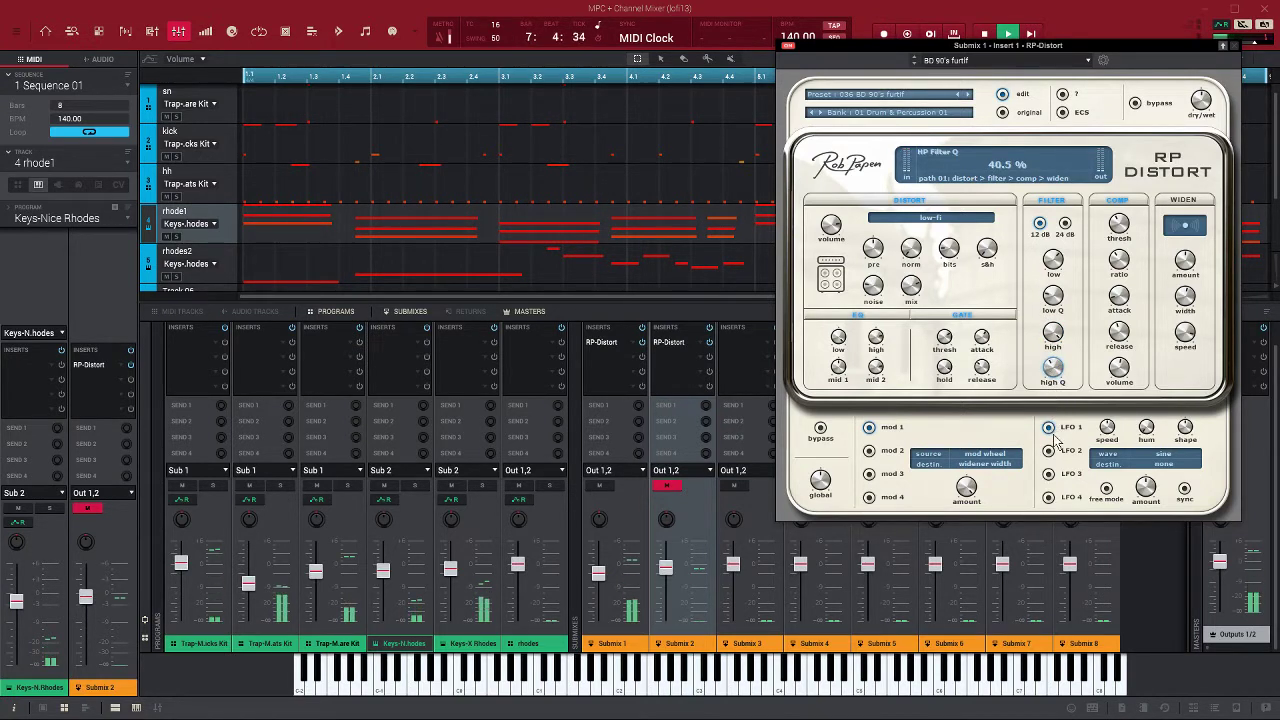
mouse_move(1055, 333)
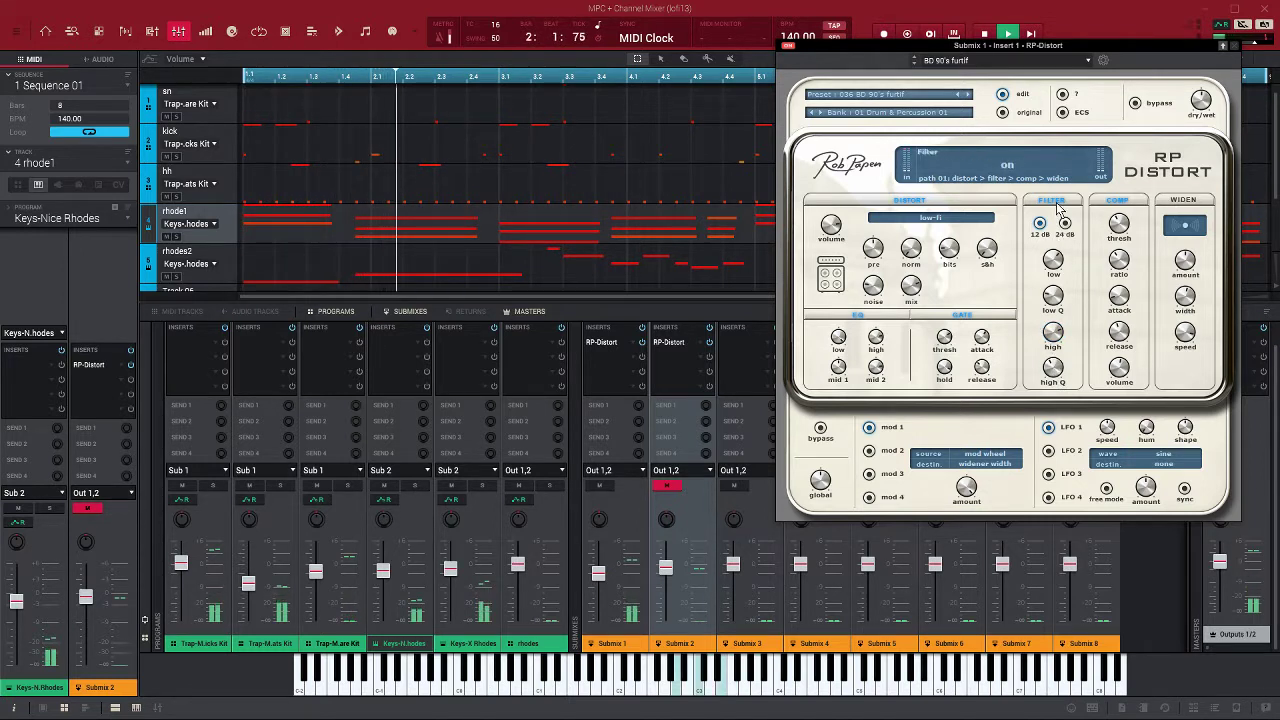
Set Submix 1's compressor threshold to about -24 dB, enable the widener, adjust its amount and width, and set its speed to 0.29 Hz.
click(1116, 205)
mouse_move(1121, 232)
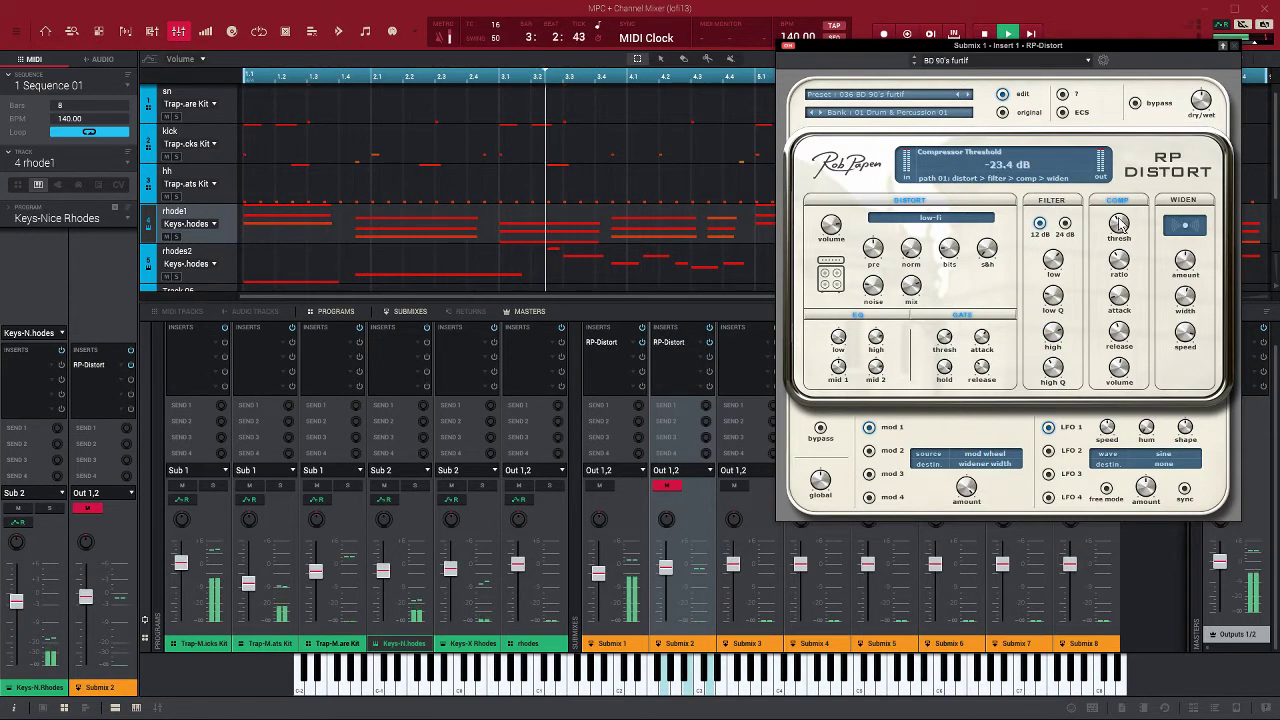
drag(1121, 232, 876, 244)
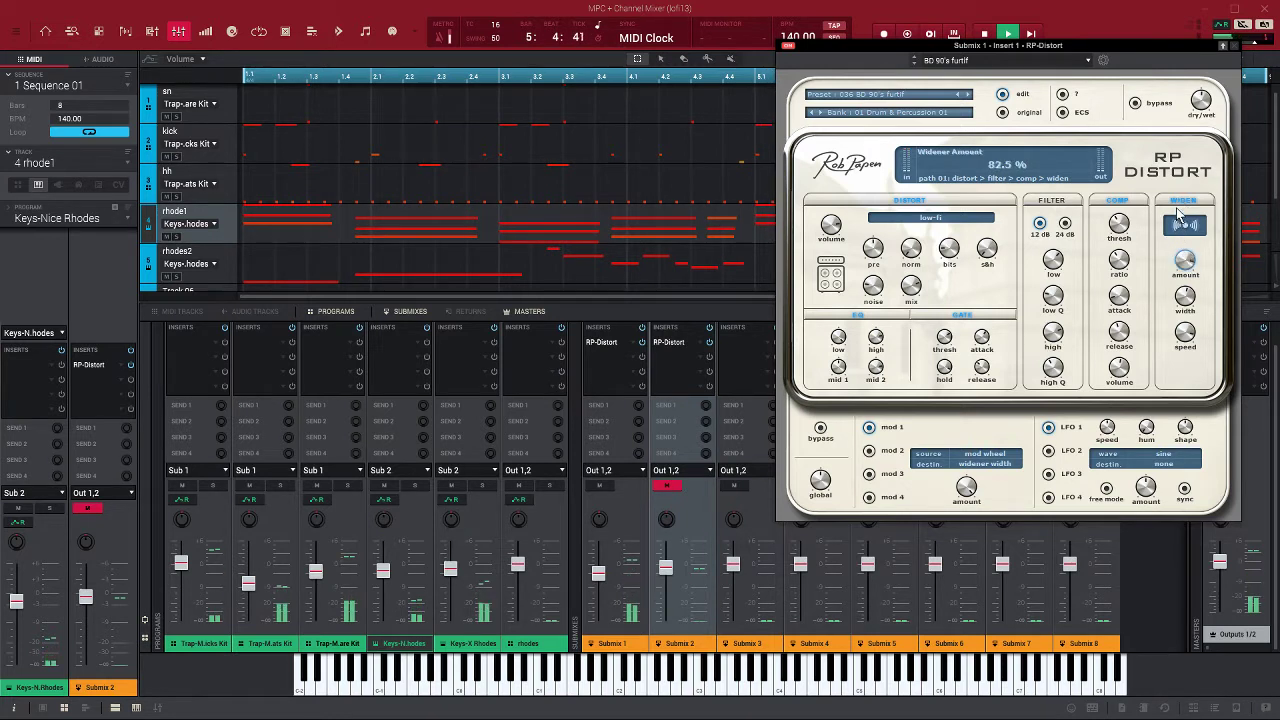
drag(1187, 297, 1198, 407)
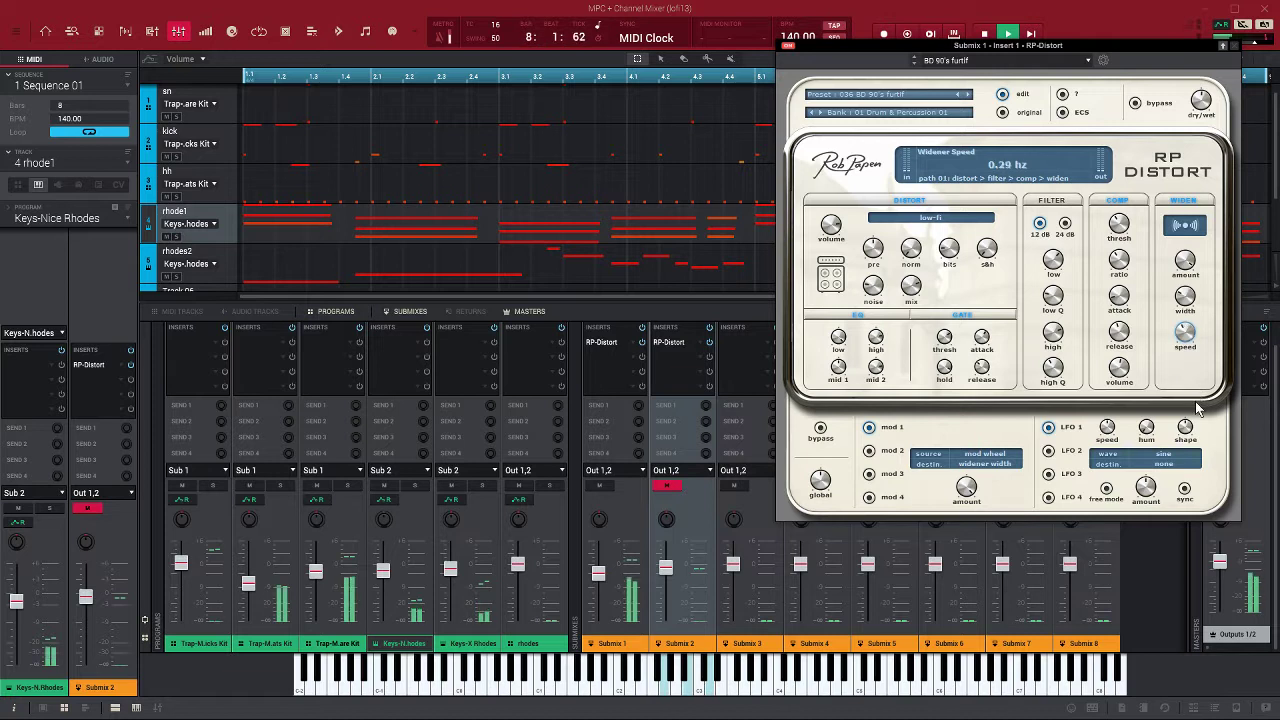
mouse_move(1185, 262)
mouse_down()
mouse_move(1206, 322)
mouse_move(1185, 262)
mouse_up()
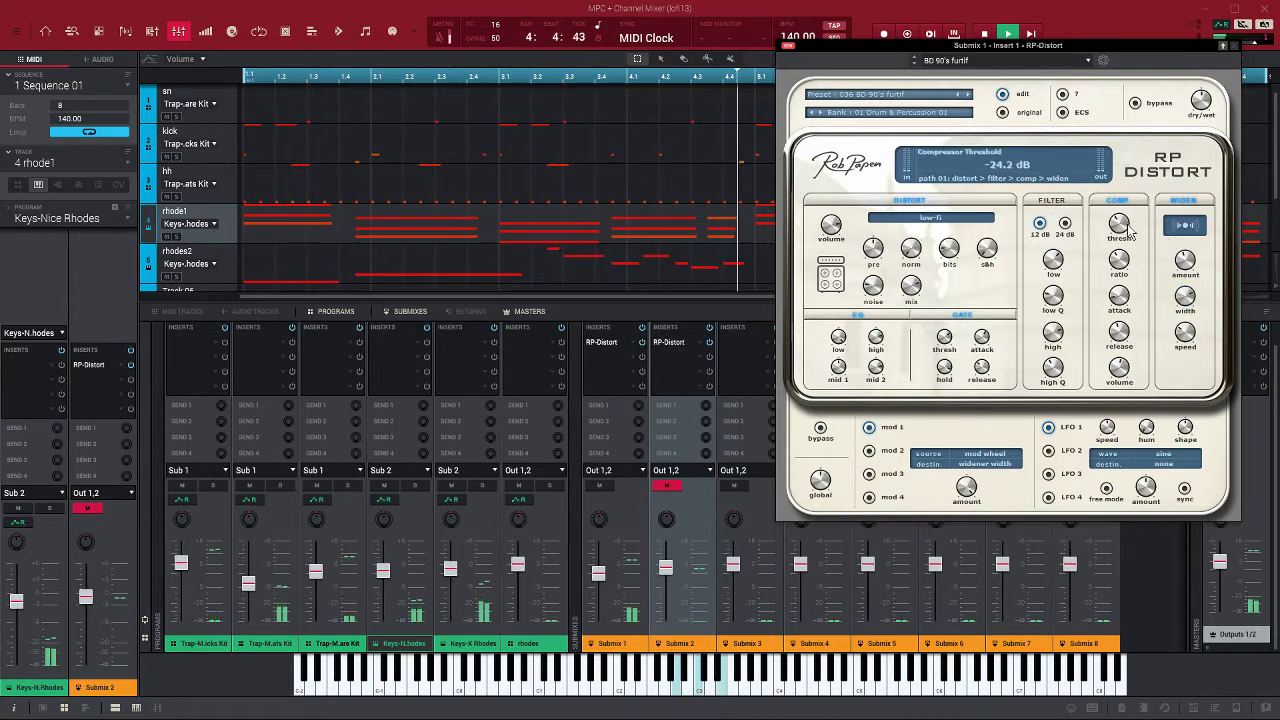
Compare Submix 1's sound with and without the widener, and with the whole RP-Distort effect bypassed.
click(1190, 203)
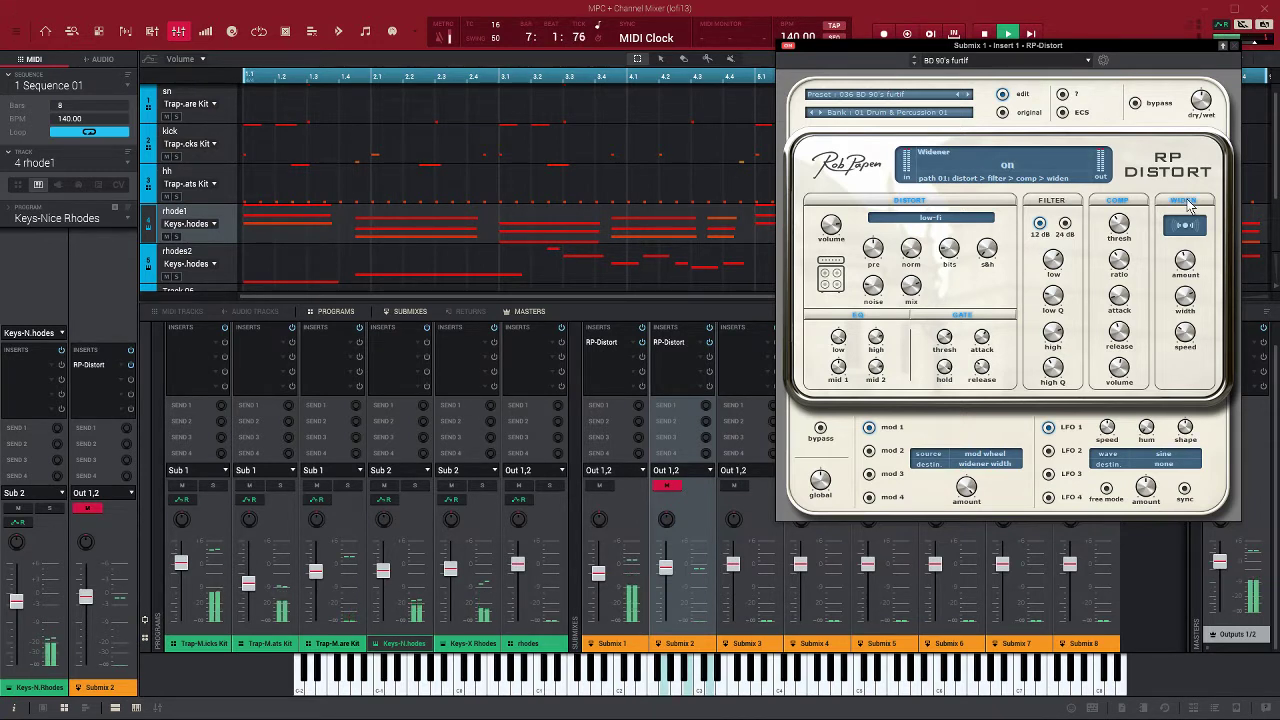
click(1136, 104)
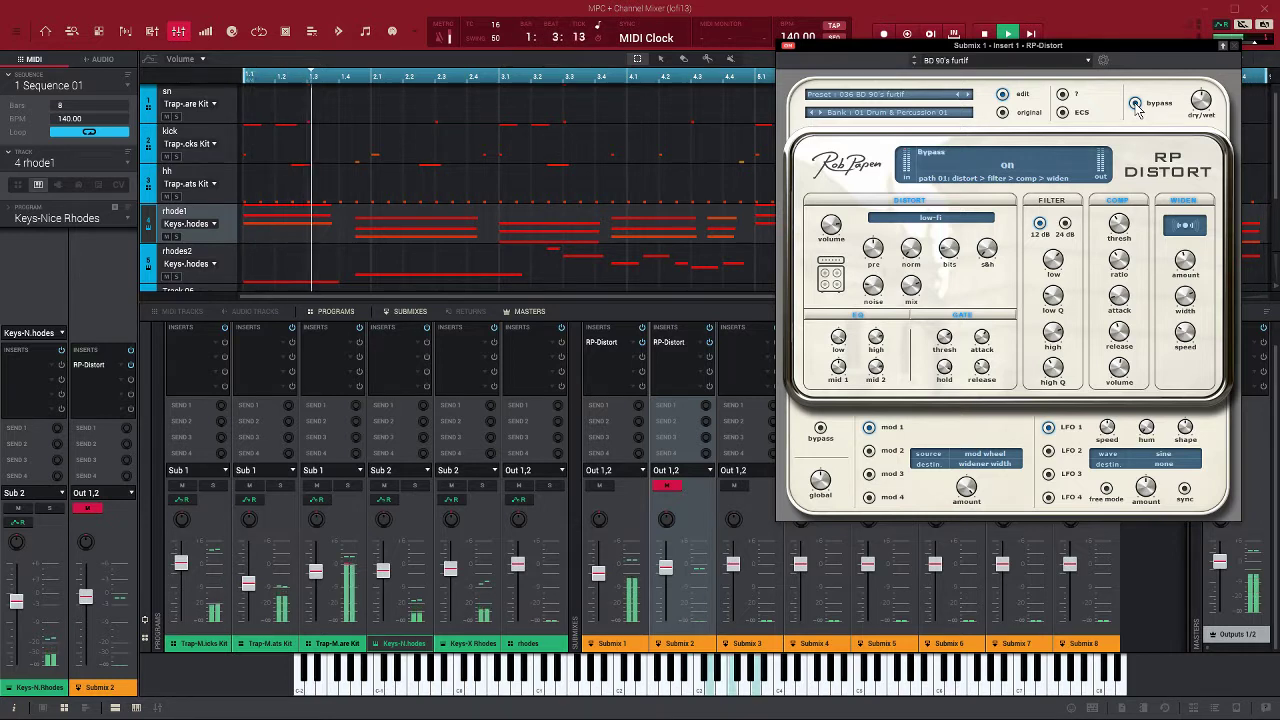
click(1185, 202)
click(1185, 202)
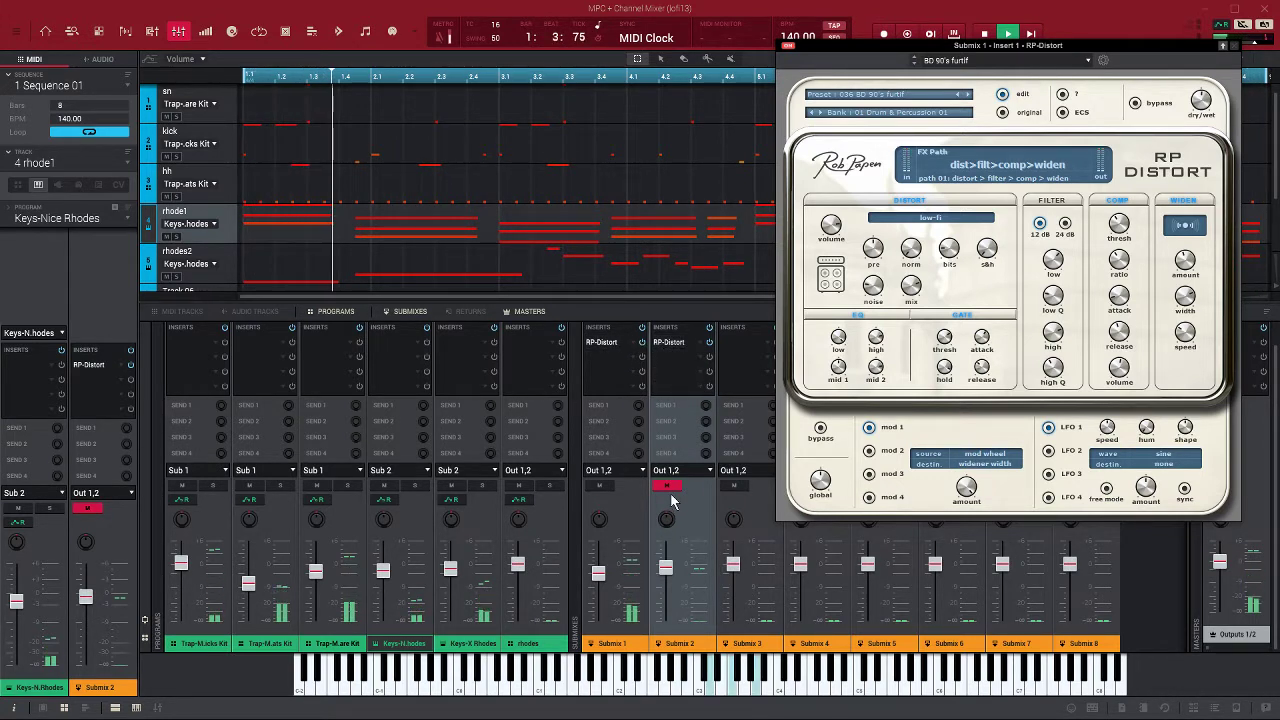
Mute Submix 1, unmute Submix 2 and bring up Submix 2's RP-Distort insert instead of Submix 1's.
click(599, 486)
click(666, 486)
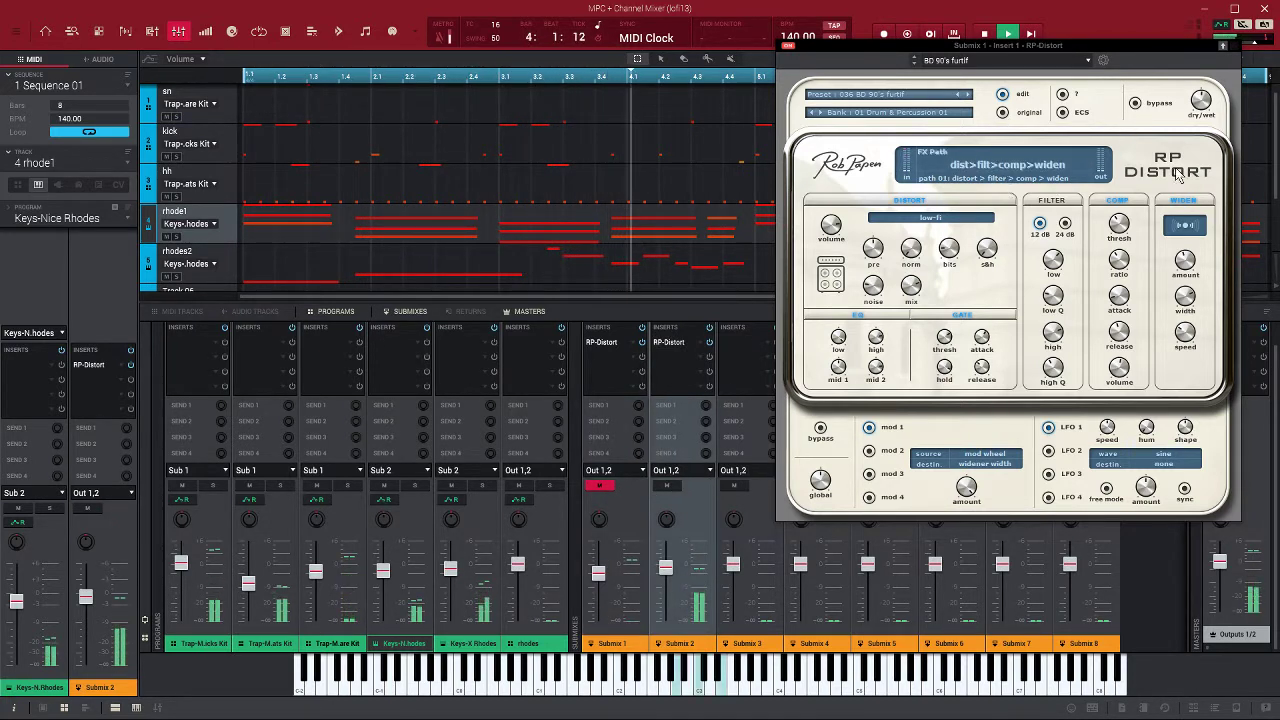
click(1222, 45)
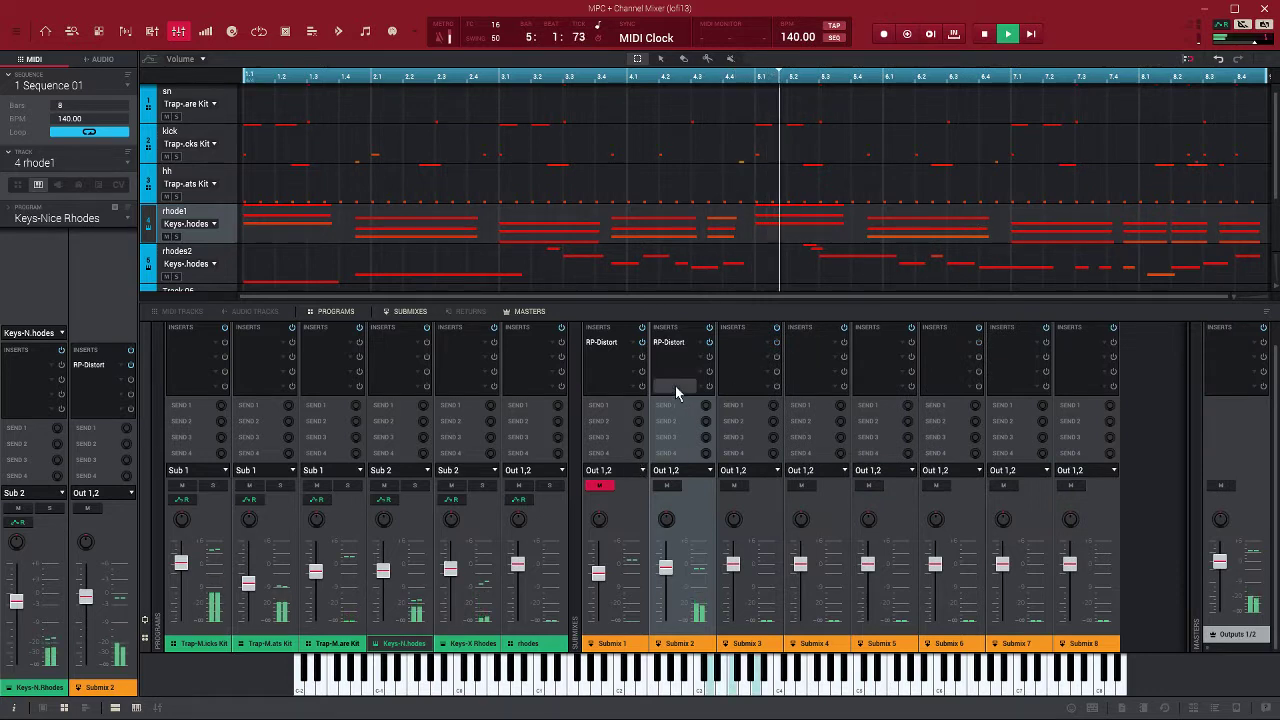
click(669, 343)
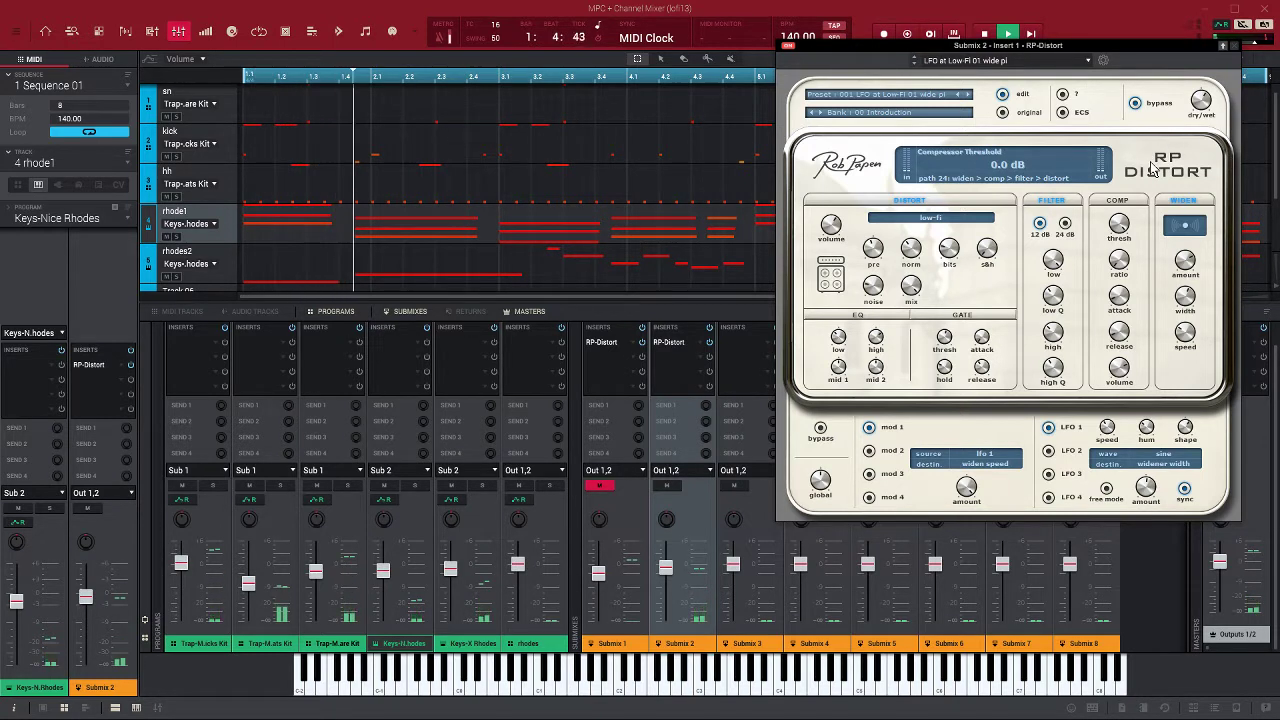
Take Submix 2's RP-Distort out of bypass and set its dry/wet mix to 28D/100W.
click(1136, 103)
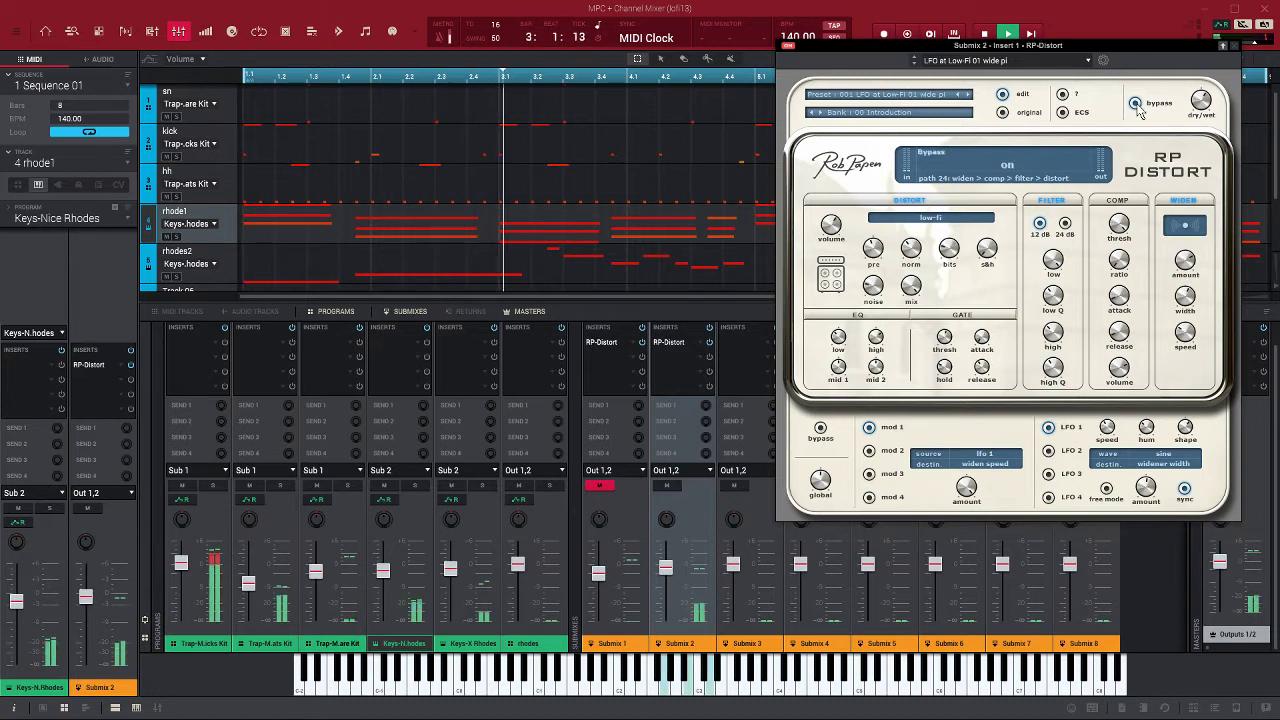
click(1136, 103)
mouse_move(1199, 104)
drag(1199, 104, 1183, 72)
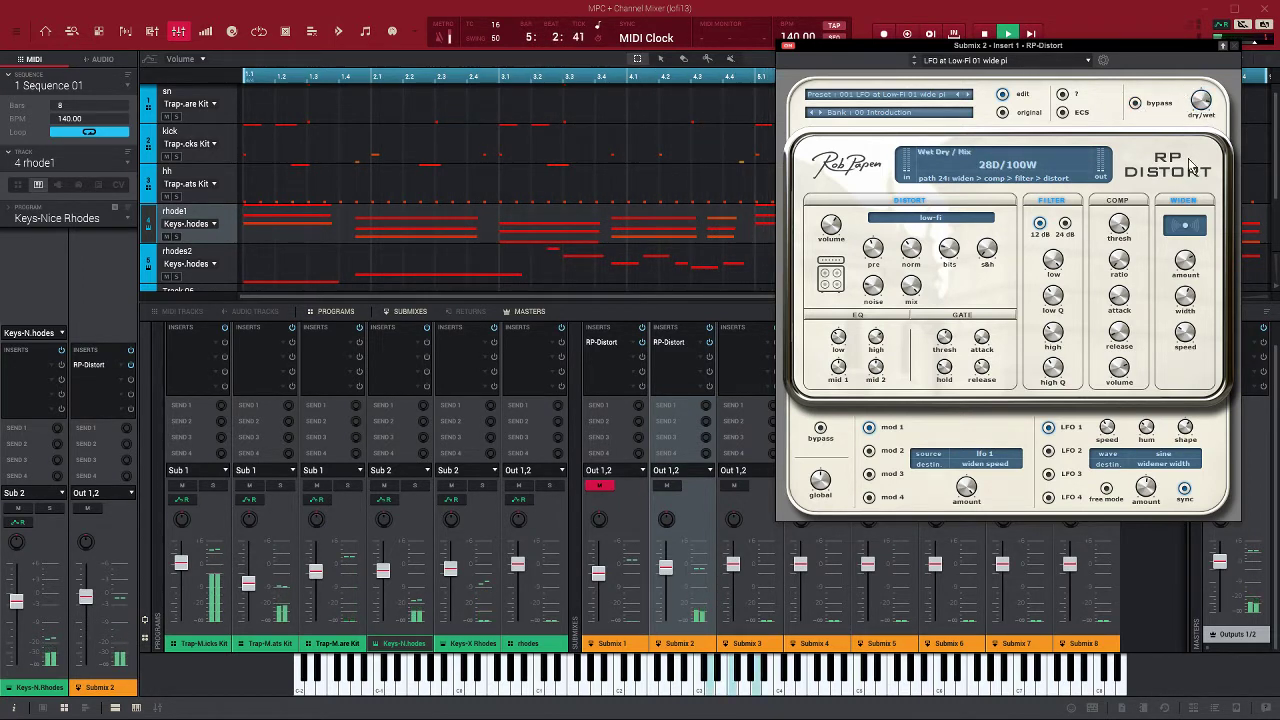
Enable Submix 2's EQ with low at about -5.4 dB, high about 9.2 dB and mid 1 about 5.6 dB.
mouse_move(1189, 232)
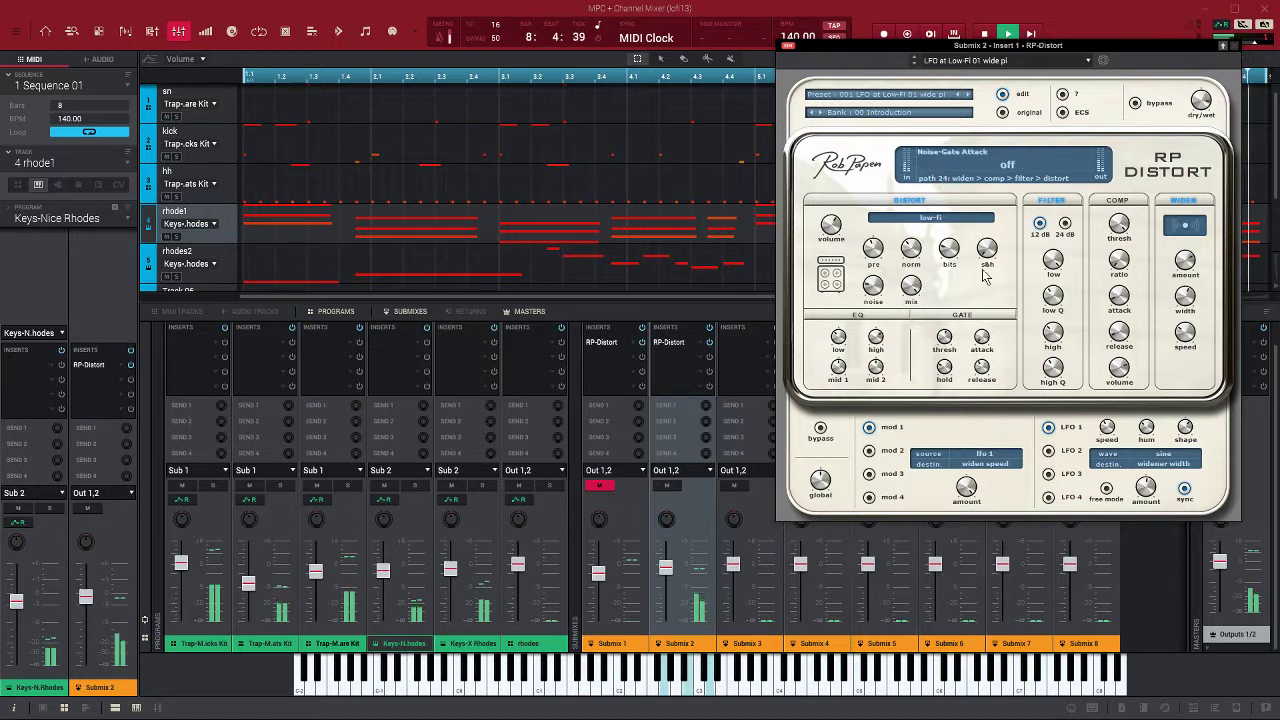
mouse_move(903, 341)
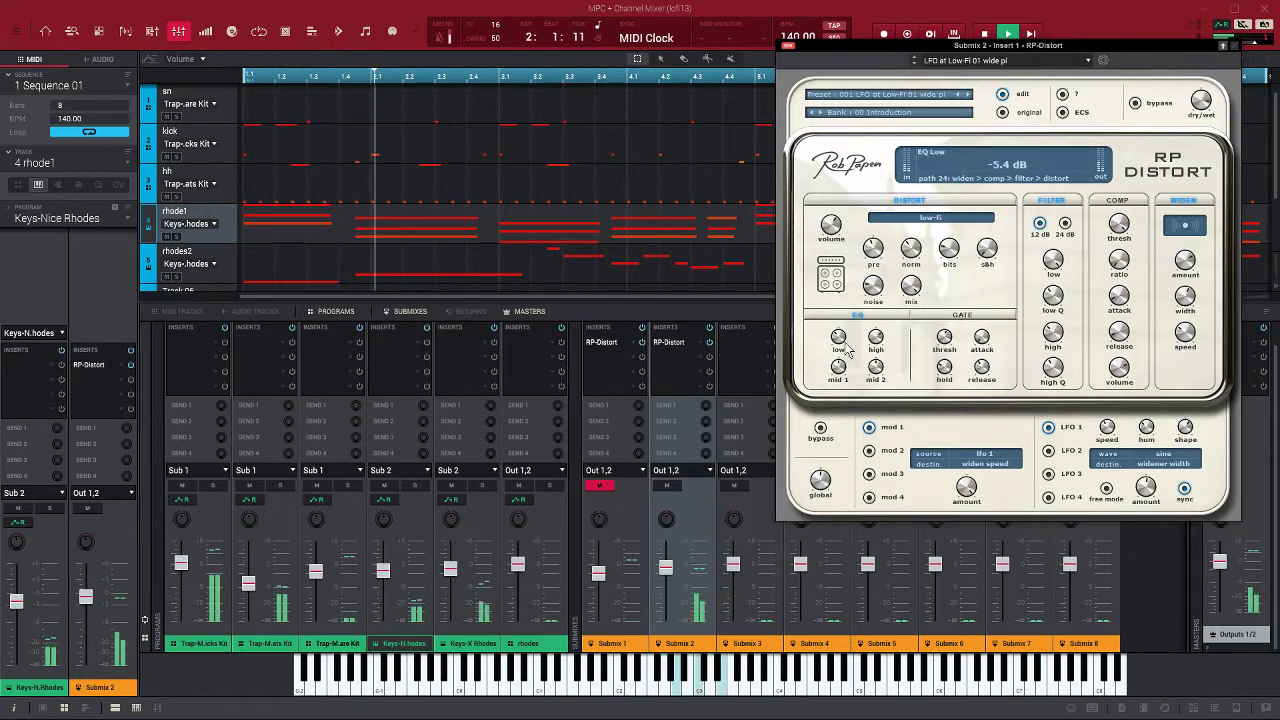
mouse_move(842, 346)
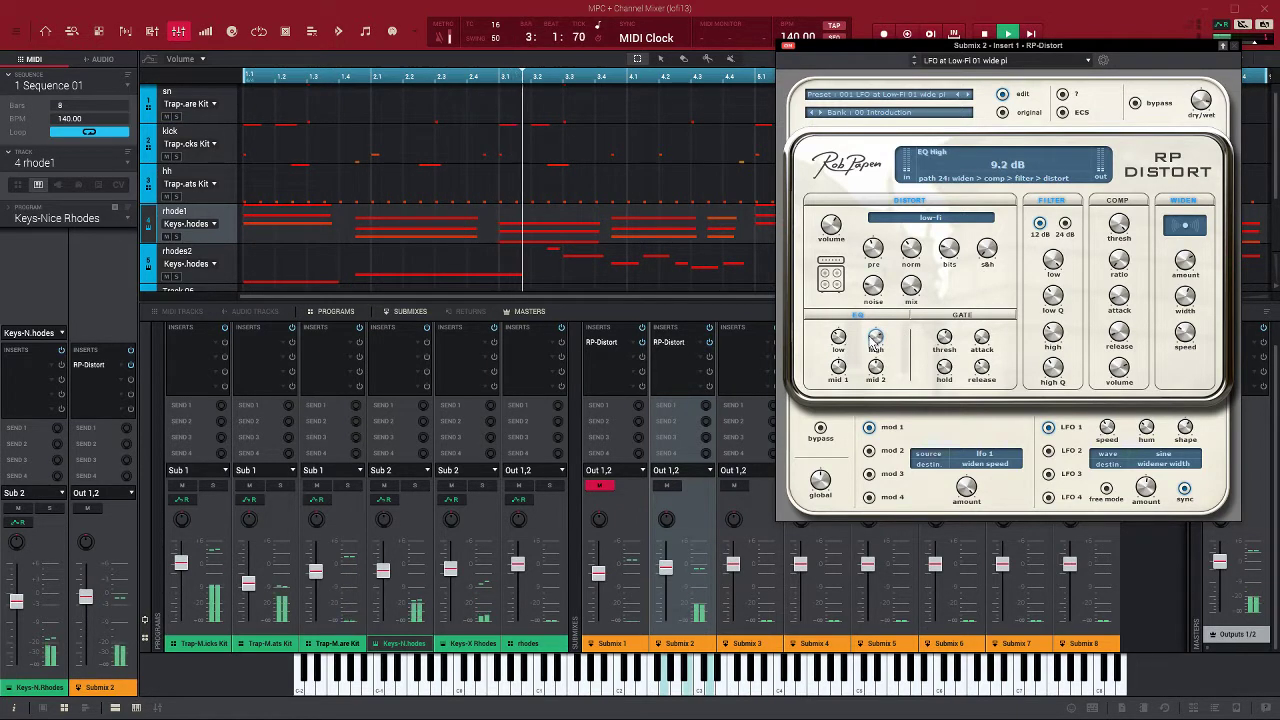
drag(842, 346, 839, 367)
mouse_move(833, 368)
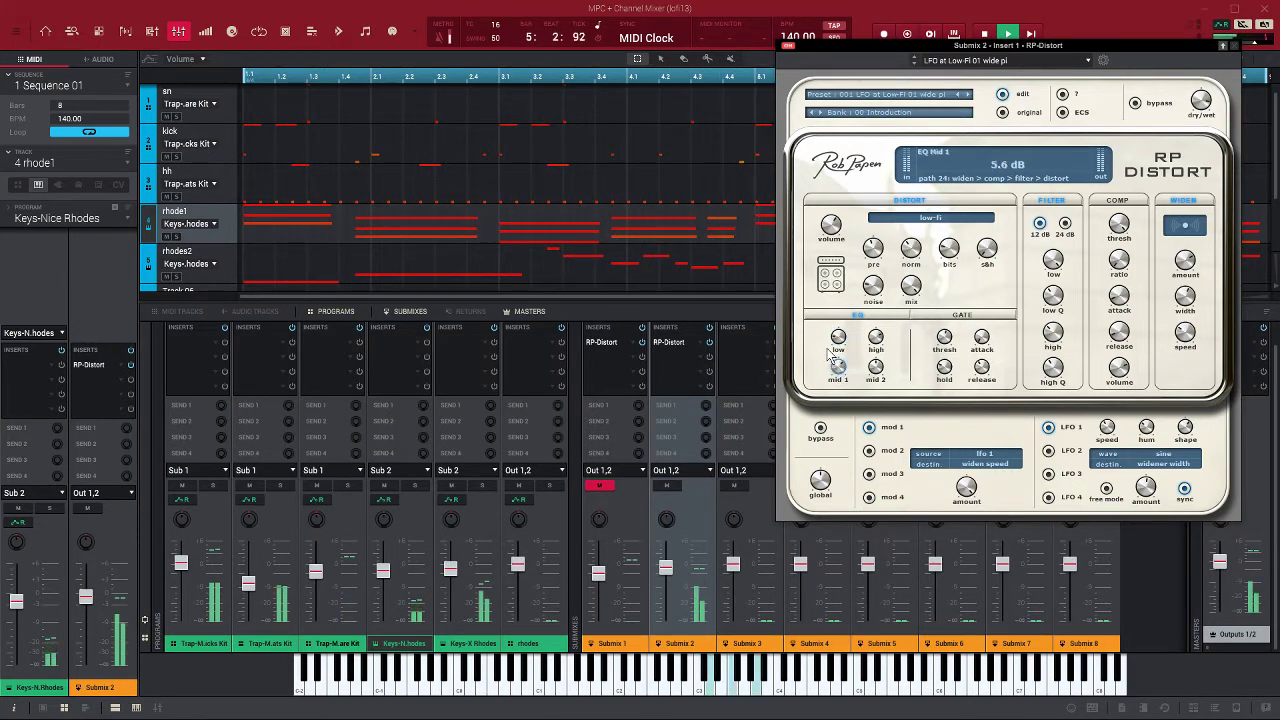
mouse_move(874, 364)
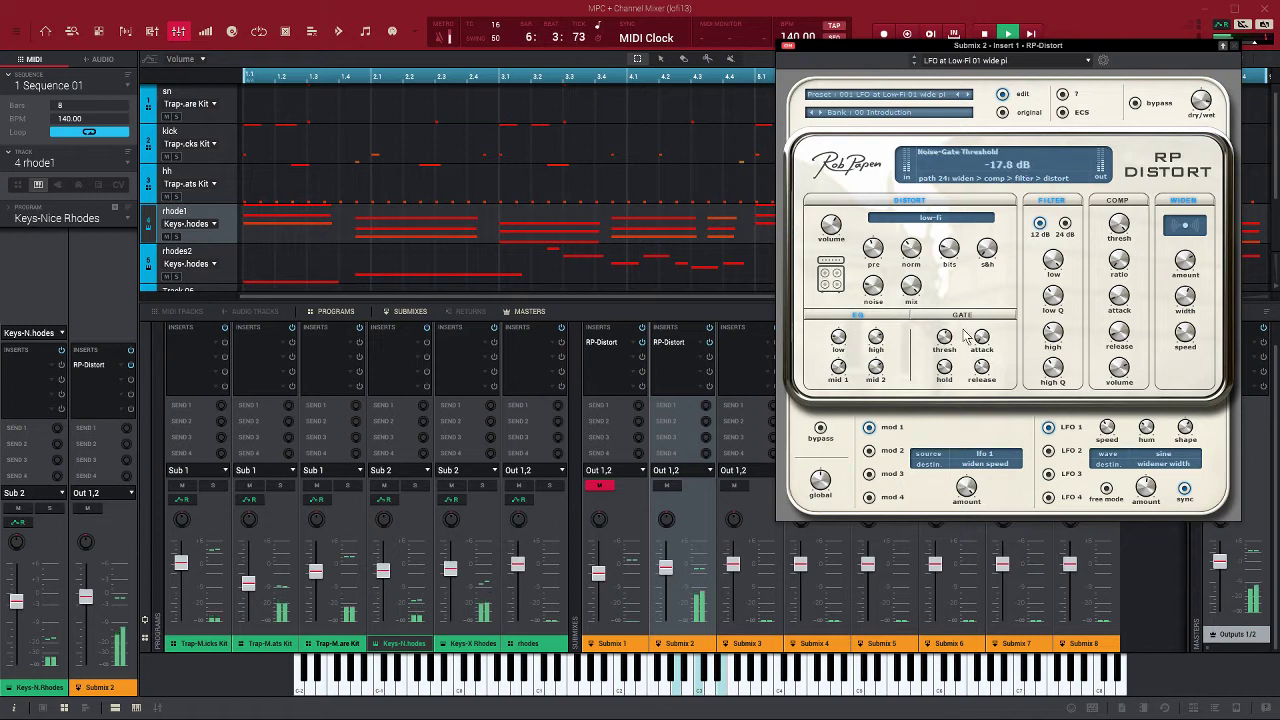
Enable Submix 2's compressor with a -28.0 dB threshold and 2:1 ratio, adjust its release and set its volume boost to about 2.4 dB.
mouse_move(1108, 240)
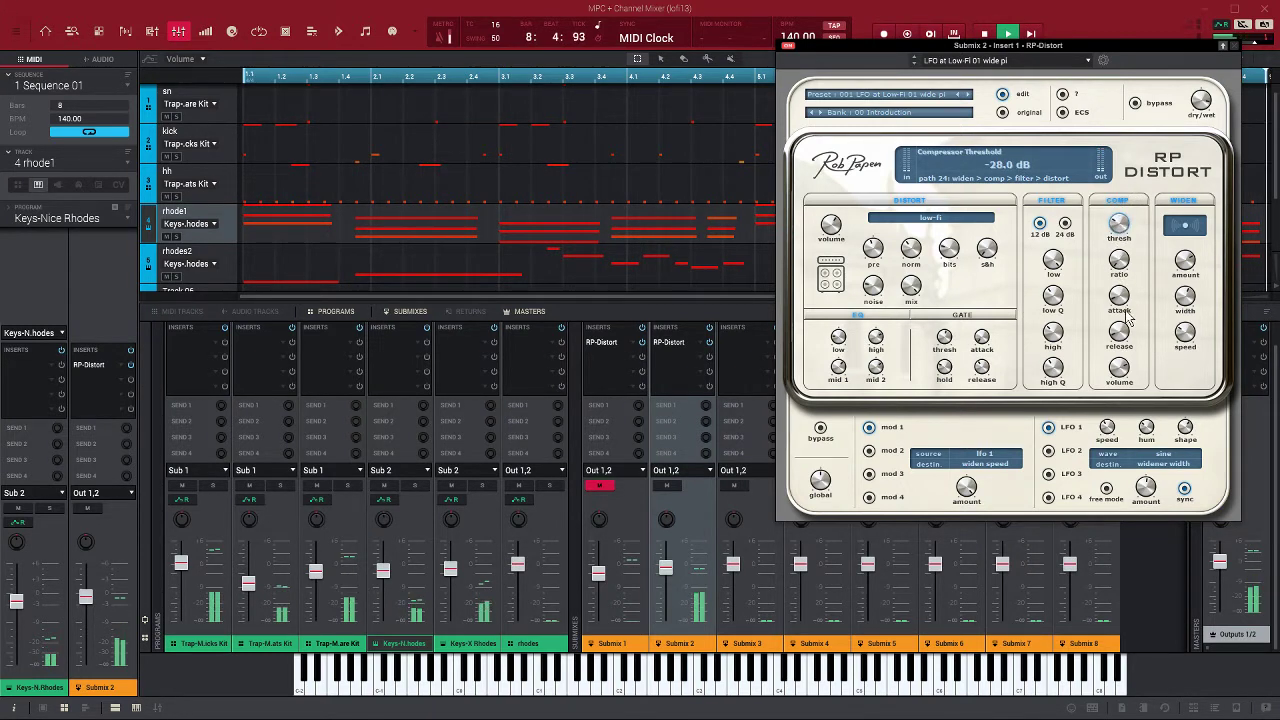
mouse_move(1124, 310)
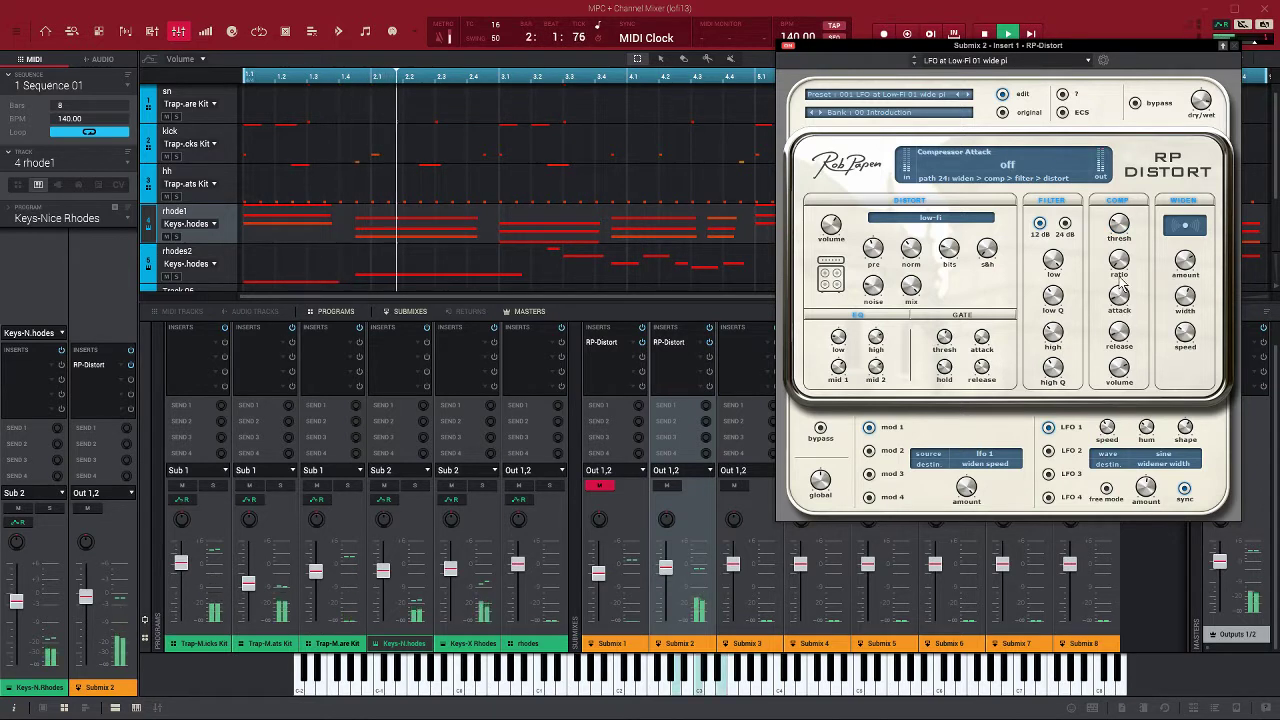
drag(1120, 262, 1122, 240)
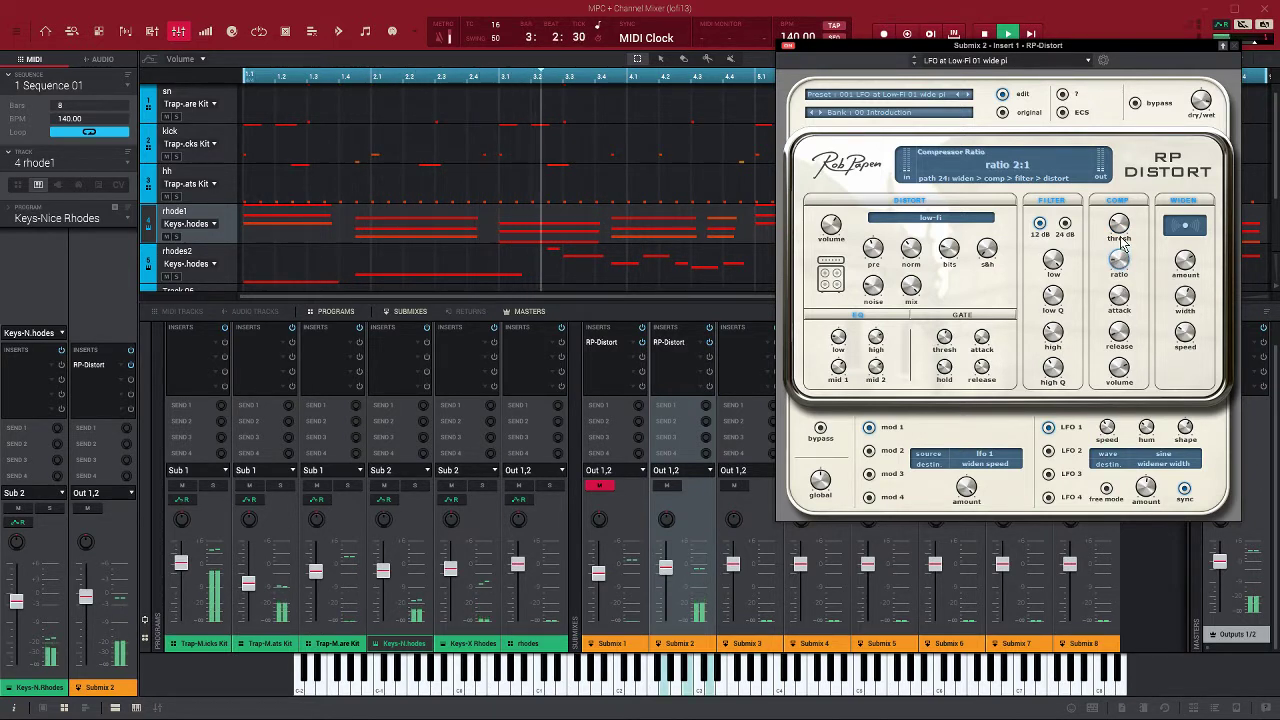
mouse_move(1124, 326)
drag(1122, 326, 1122, 312)
mouse_move(1117, 382)
drag(1117, 366, 1117, 360)
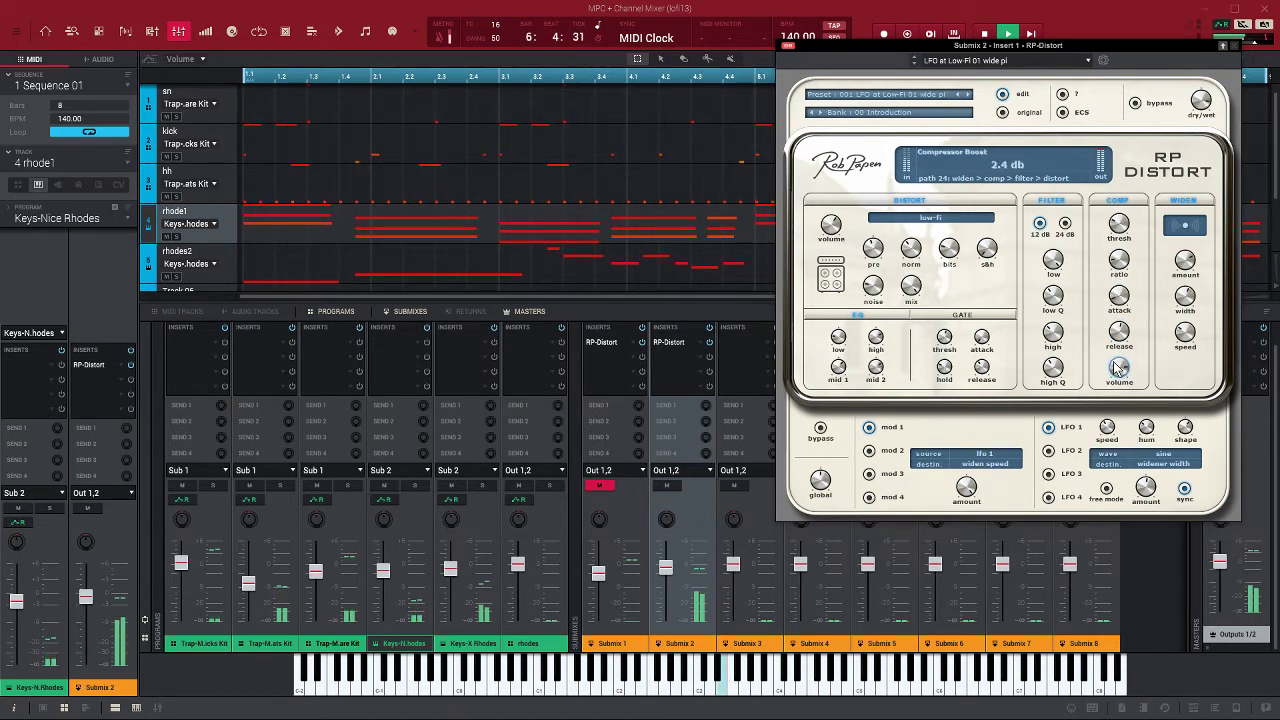
Adjust the widener amount on Submix 2's RP-Distort and stop playback.
mouse_move(1187, 272)
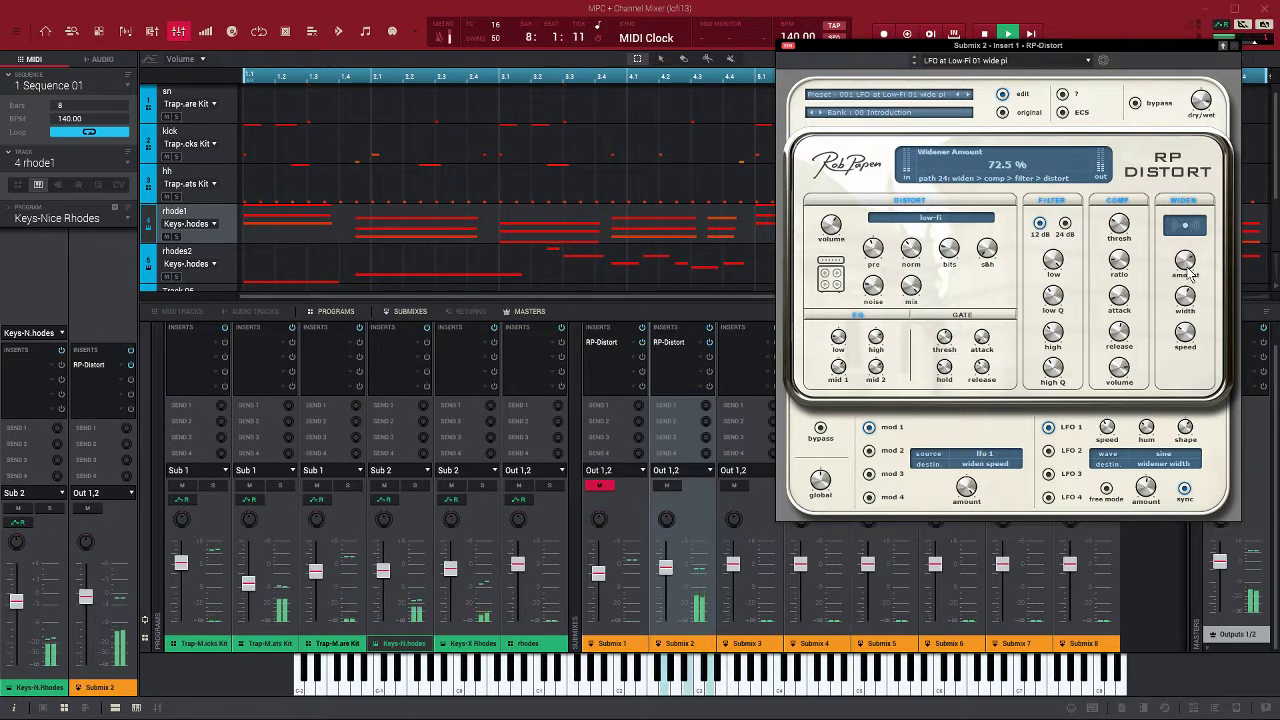
drag(1187, 272, 1157, 255)
mouse_move(1180, 290)
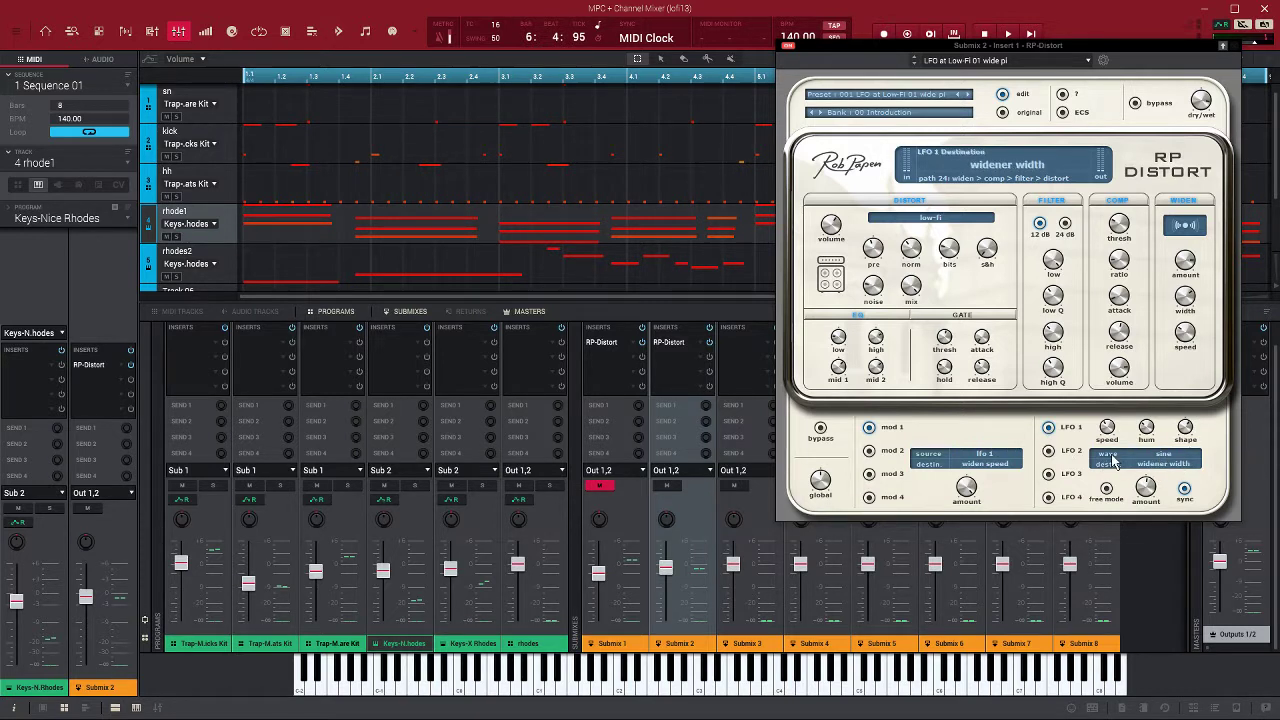
Review the available modulation sources and destinations for mod 1 on Submix 2's RP-Distort.
click(985, 456)
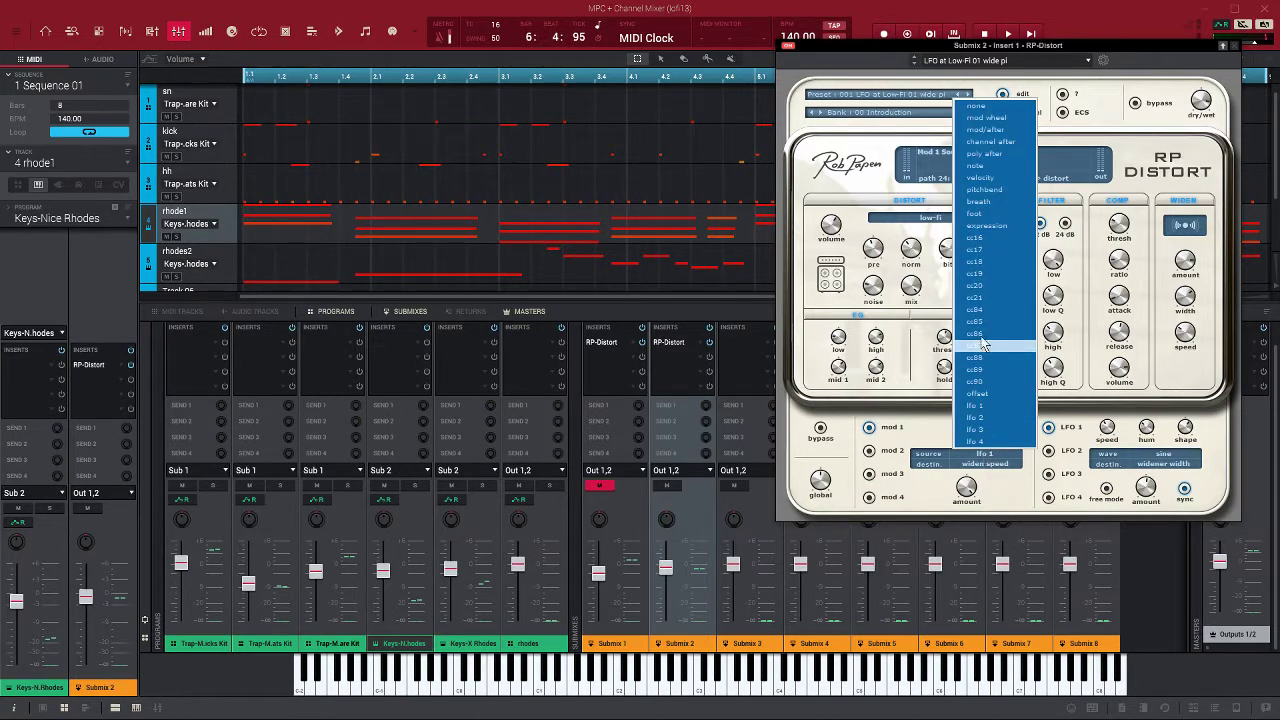
click(1038, 468)
click(990, 464)
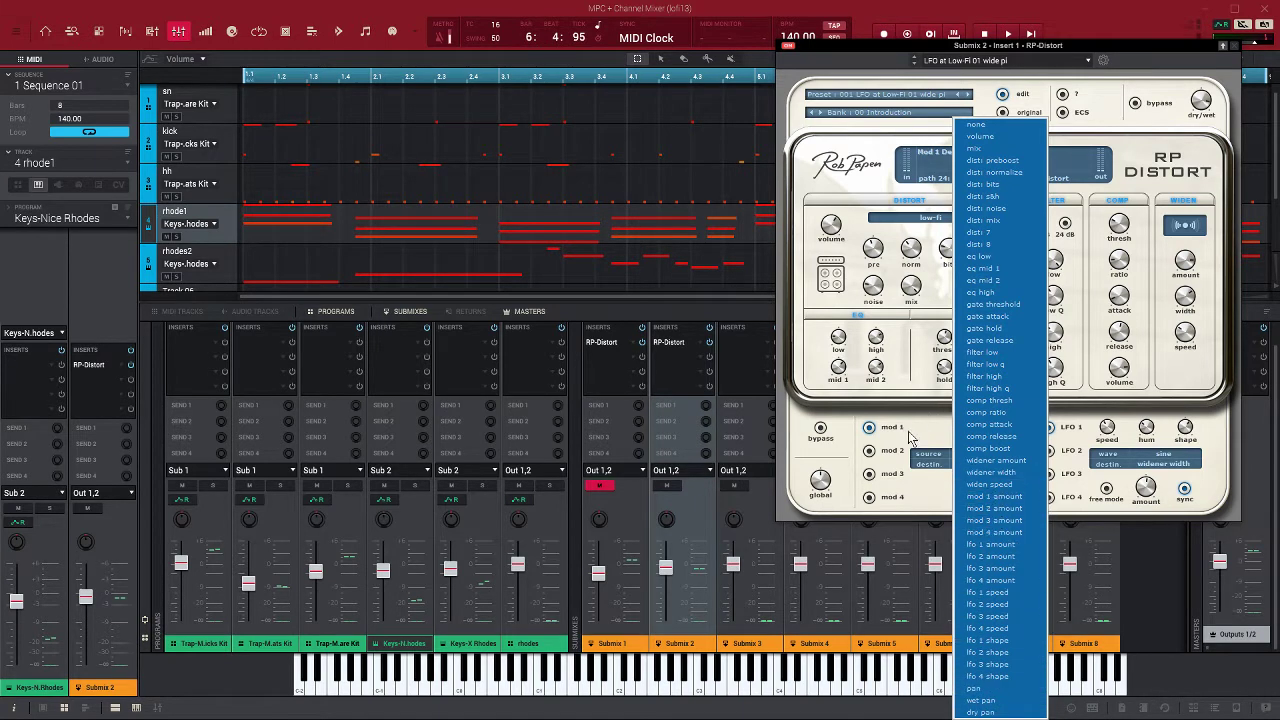
Start playback with Submix 1 unmuted, then raise Submix 1's fader slightly and lower Submix 2's to rebalance drums and keys.
click(918, 494)
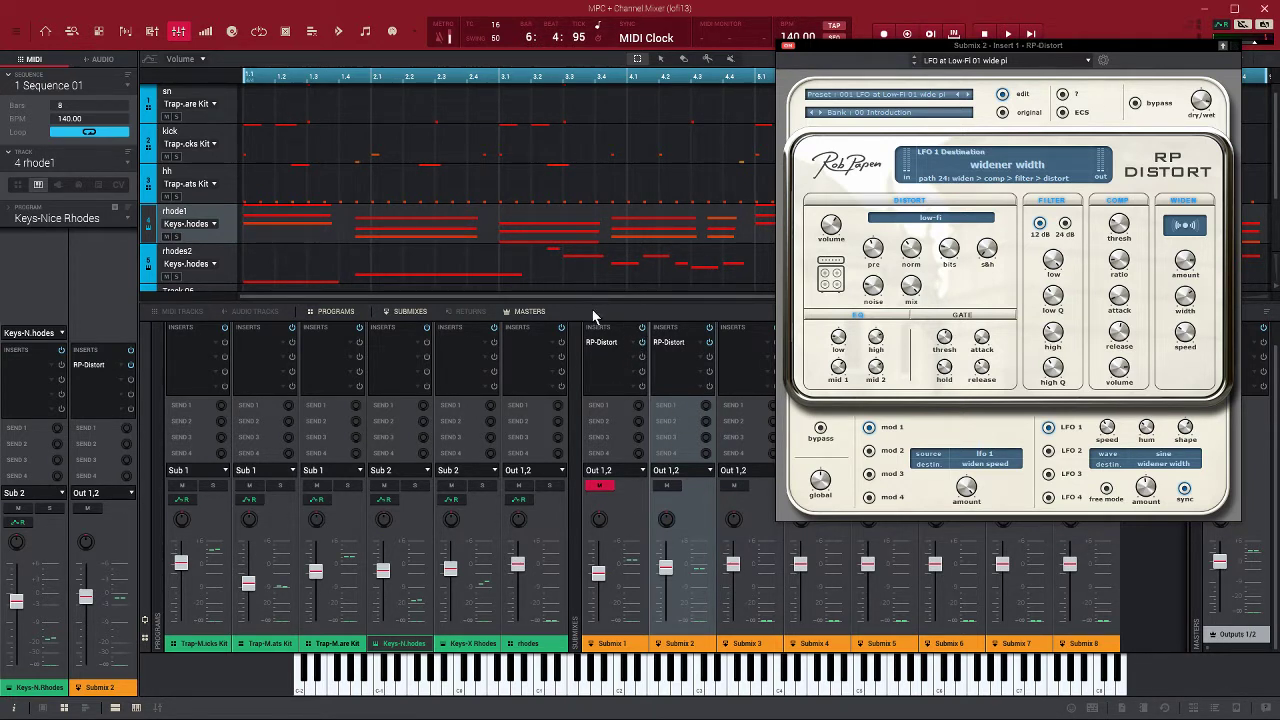
key(space)
click(600, 489)
click(600, 486)
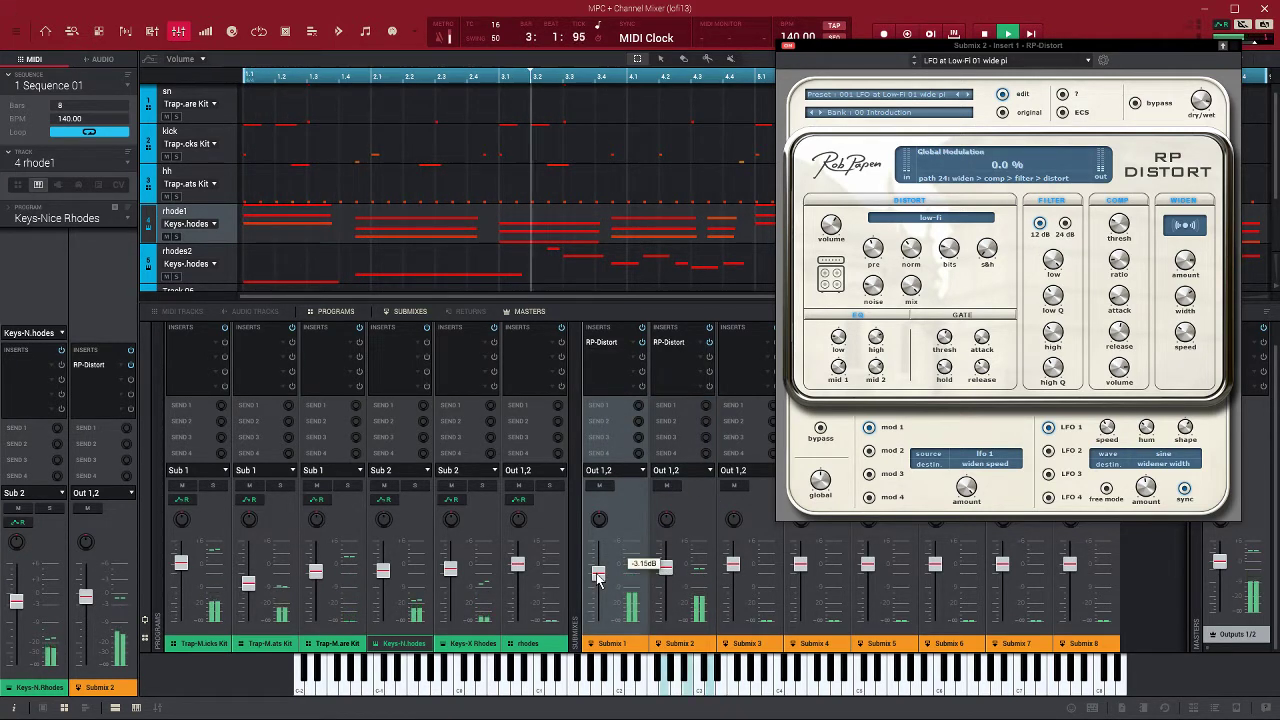
click(665, 575)
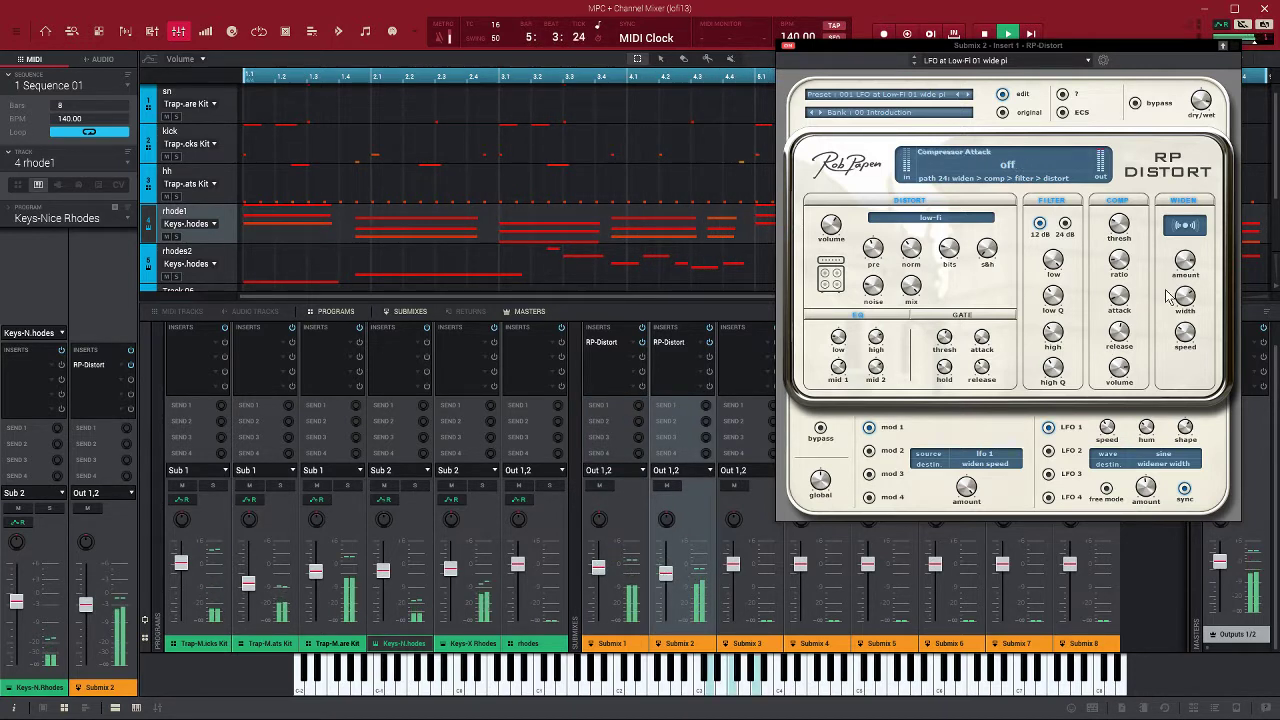
mouse_move(1190, 313)
mouse_down()
mouse_move(1193, 328)
mouse_move(1191, 317)
mouse_up()
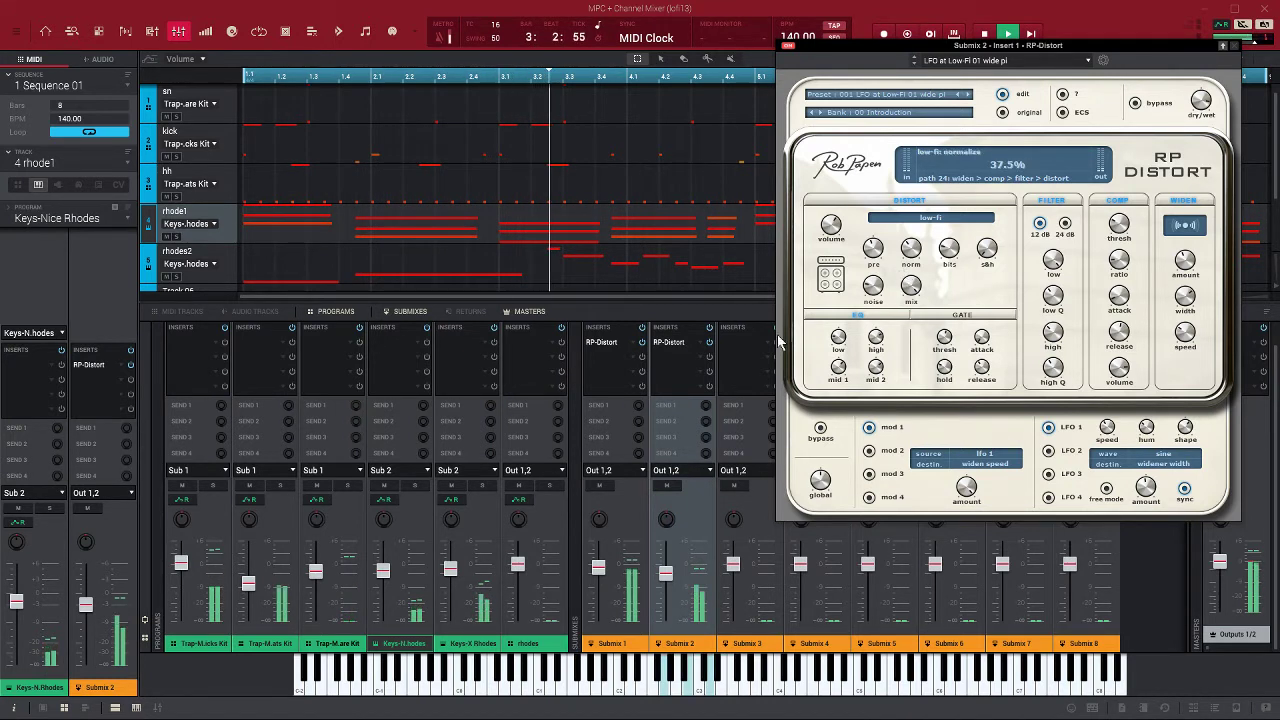
Compare the mix with and without distortion by toggling the RP-Distort inserts on Submix 1 and Submix 2, leaving both enabled.
click(709, 342)
click(642, 345)
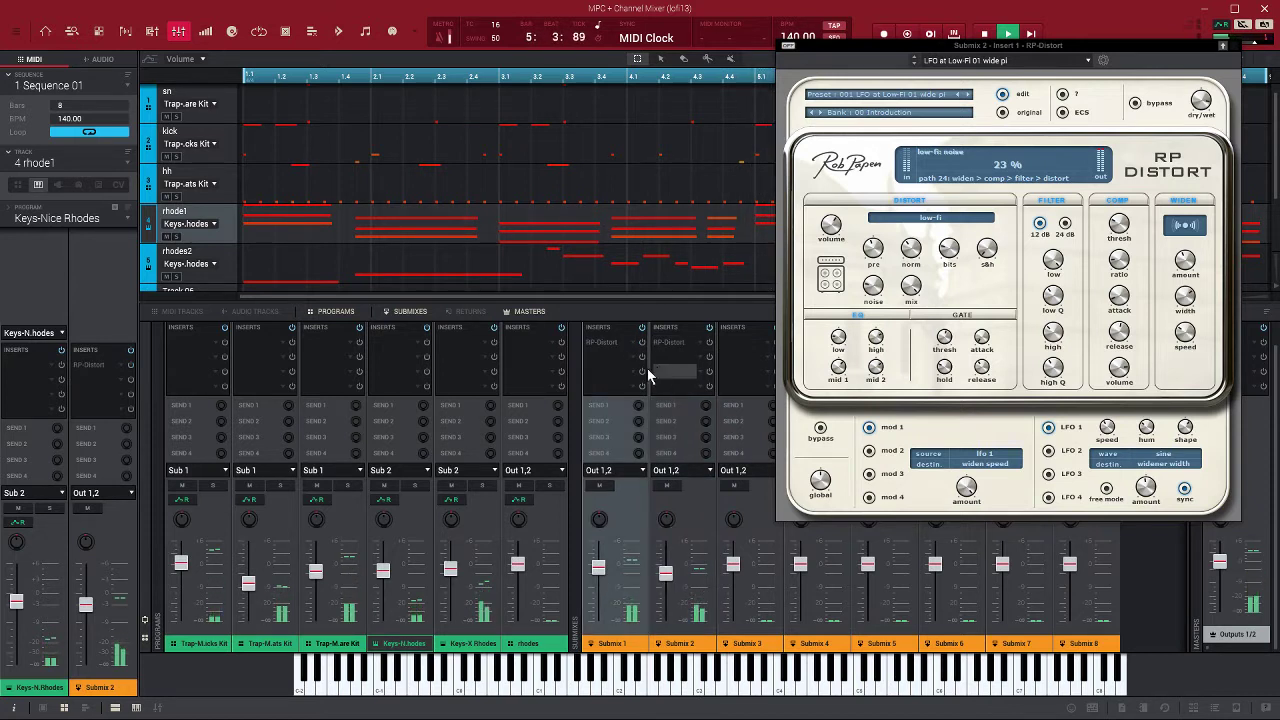
click(709, 342)
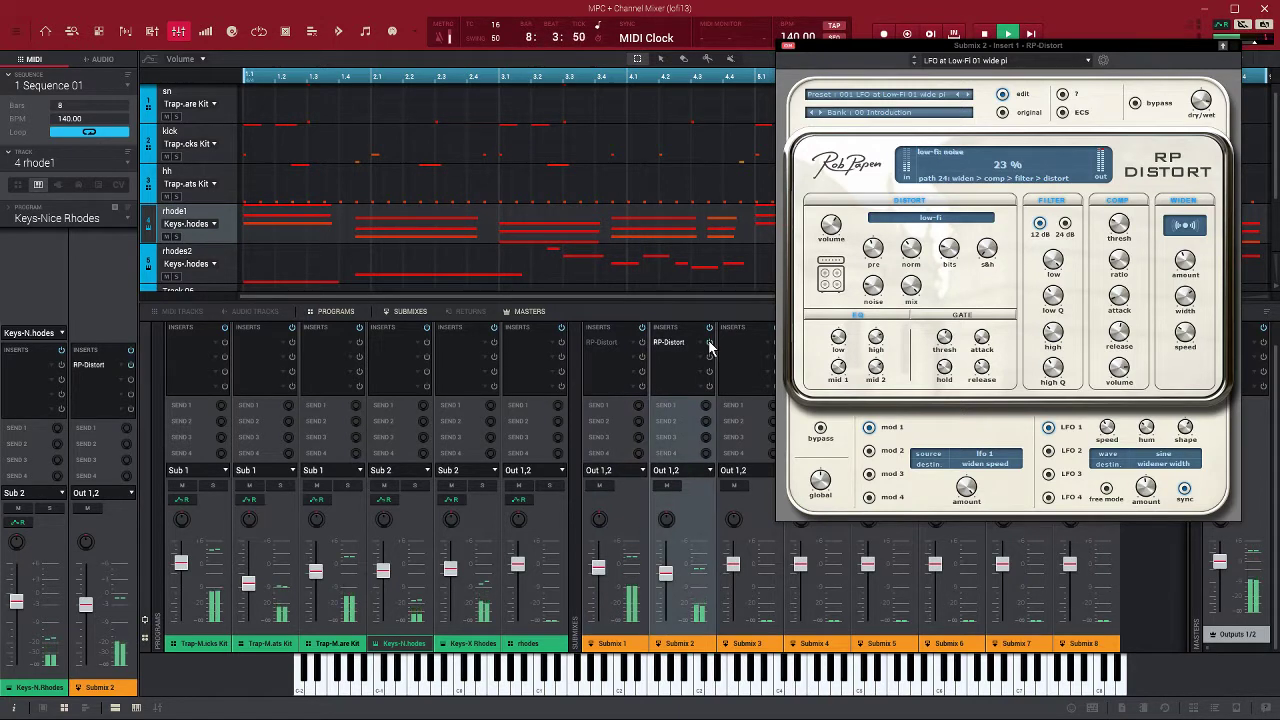
click(642, 342)
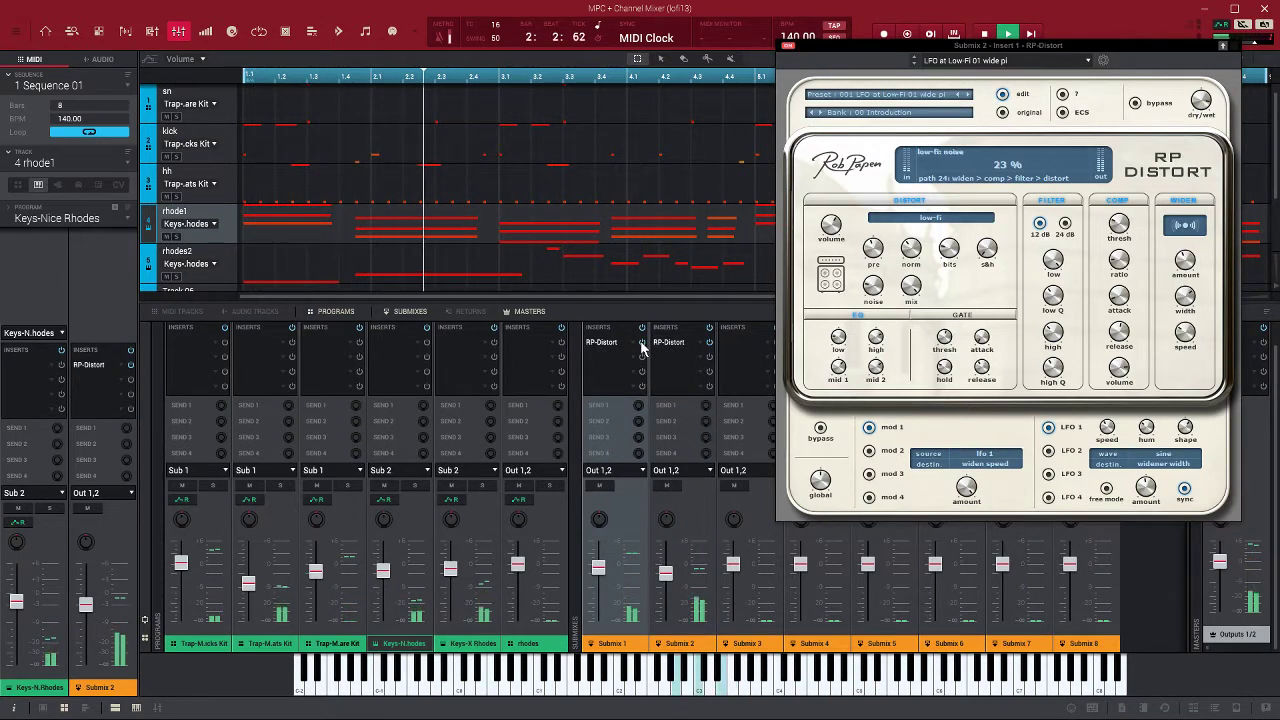
click(642, 342)
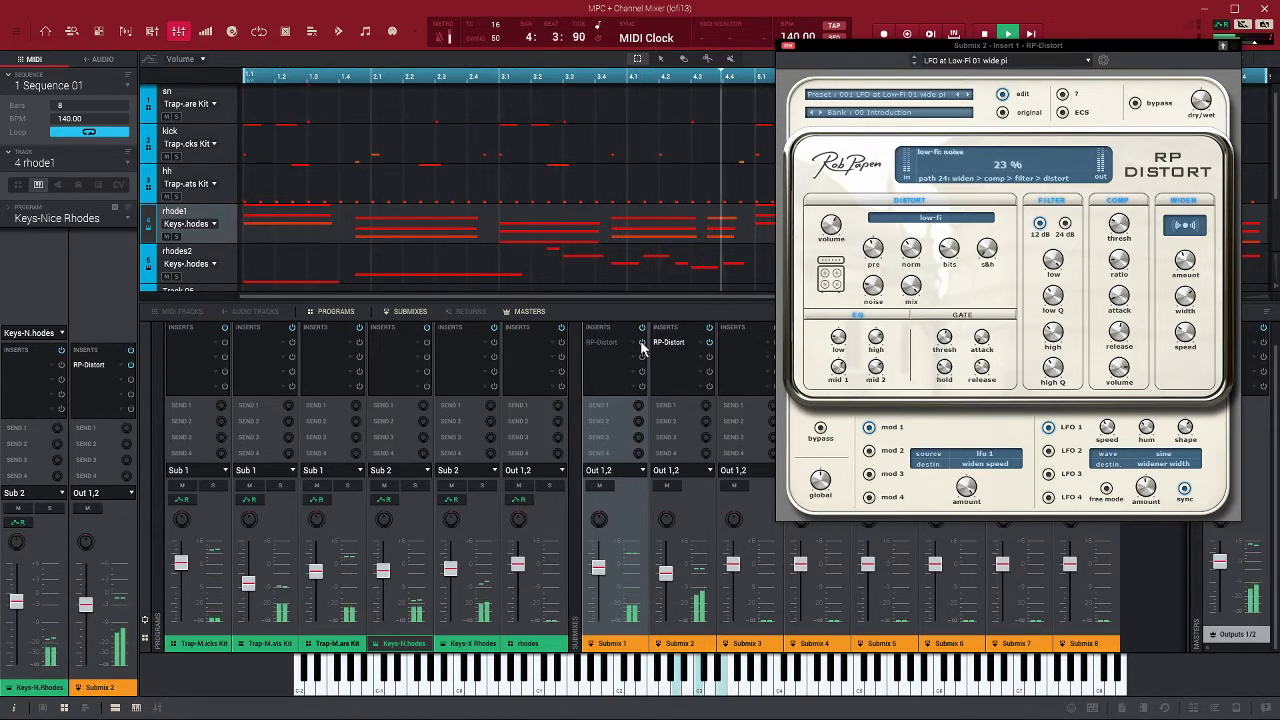
click(708, 344)
click(708, 344)
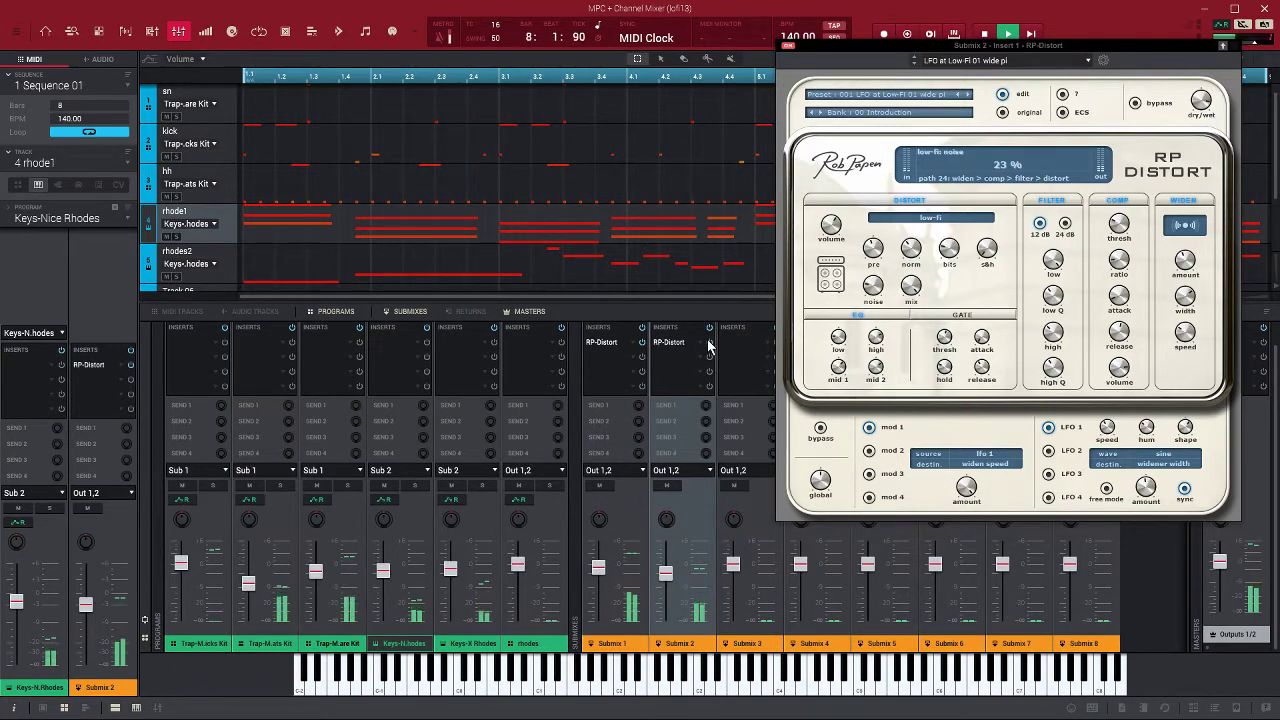
Review the dry/wet mix and distortion volume controls of Submix 2's RP-Distort, and stop playback.
mouse_move(1203, 101)
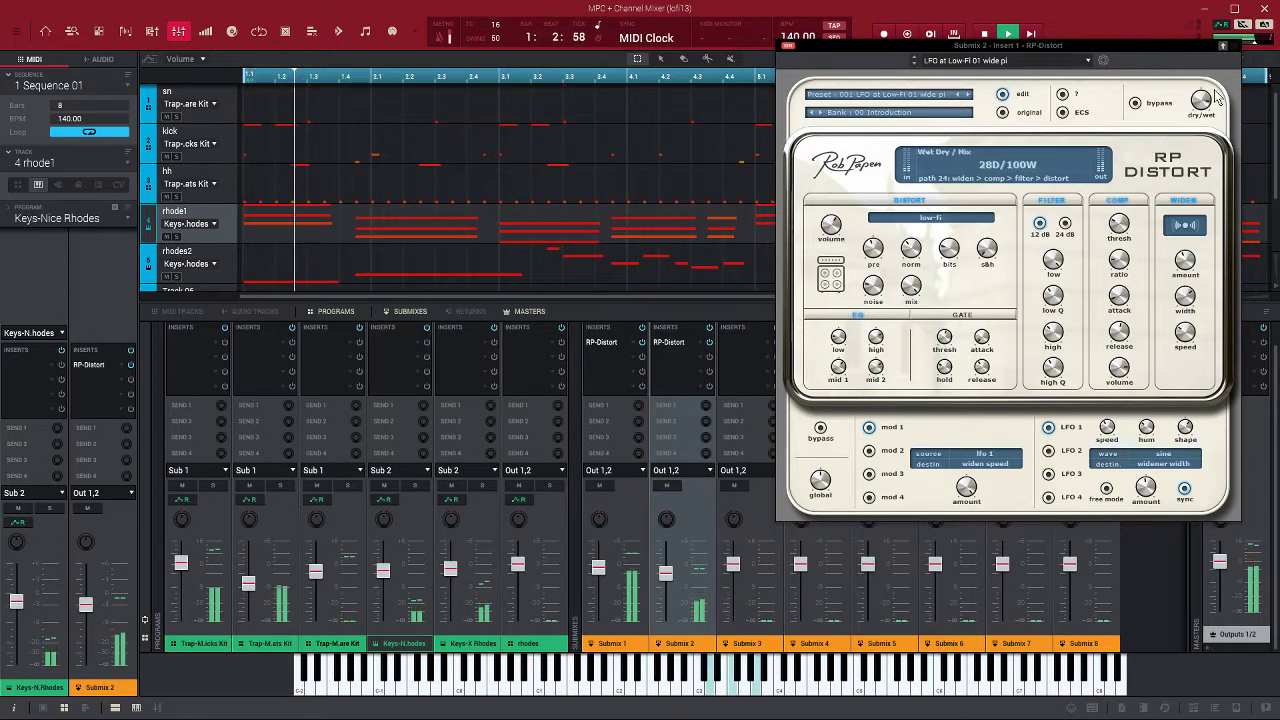
drag(1203, 101, 960, 232)
drag(831, 225, 833, 236)
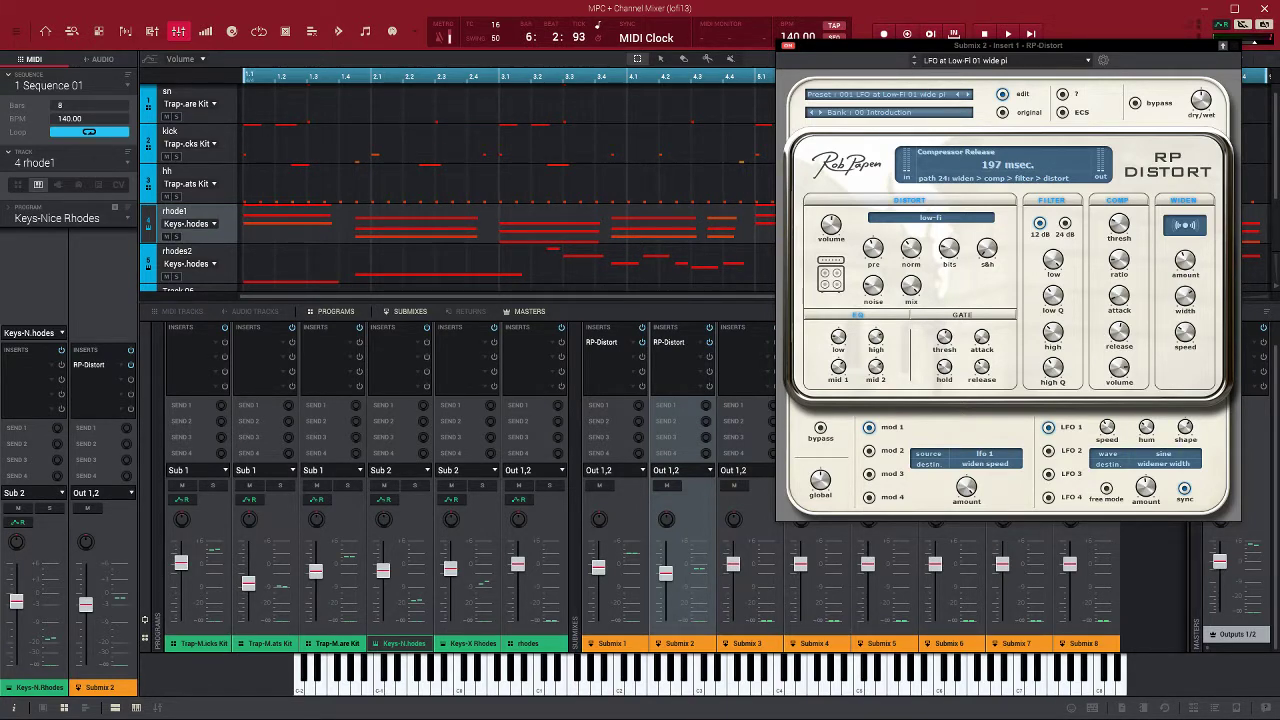
Switch to Chrome, close the floating plugin window and view RP-Distort's prices on the Propellerheads, Plugin Boutique and Rob Papen product pages.
key(alt+Tab)
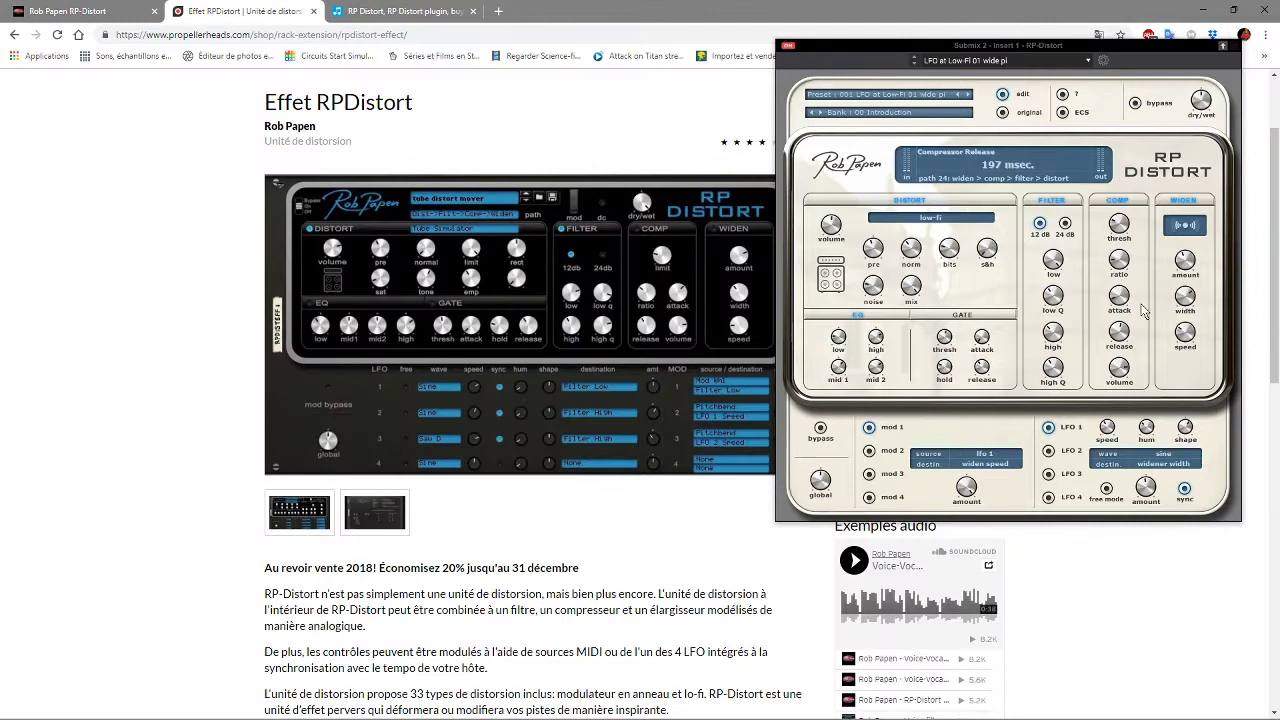
click(1237, 47)
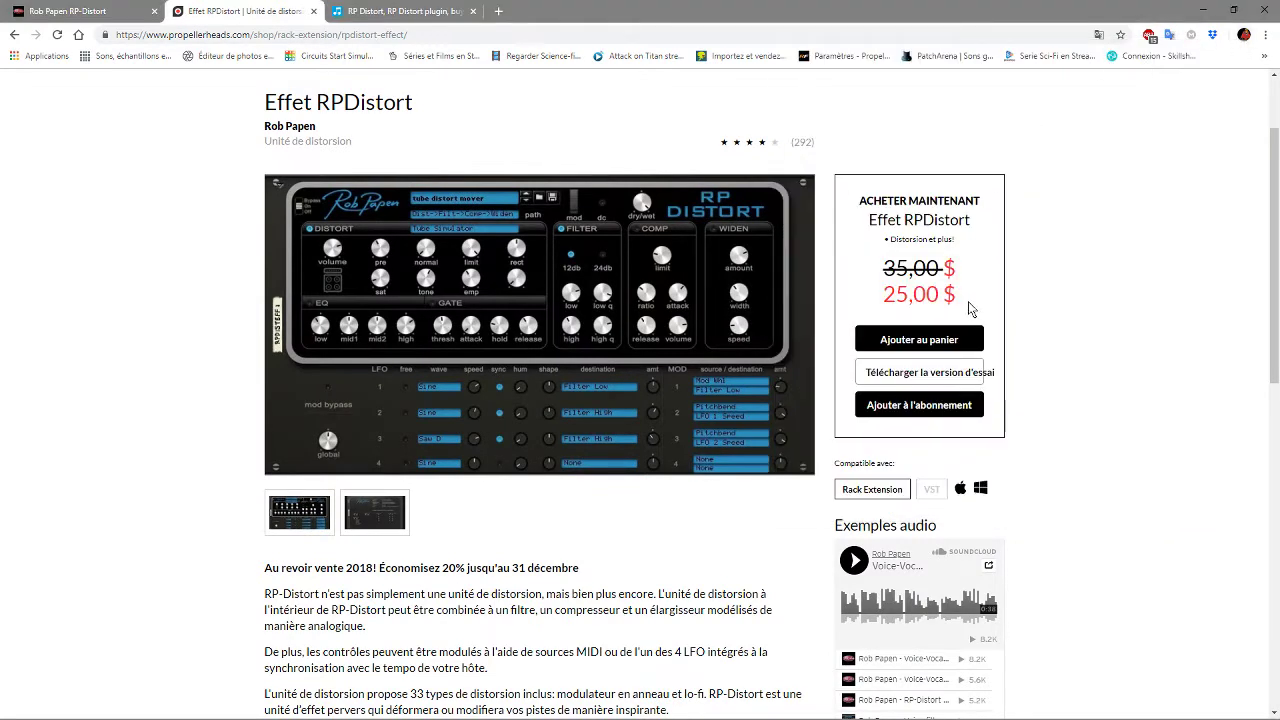
click(414, 15)
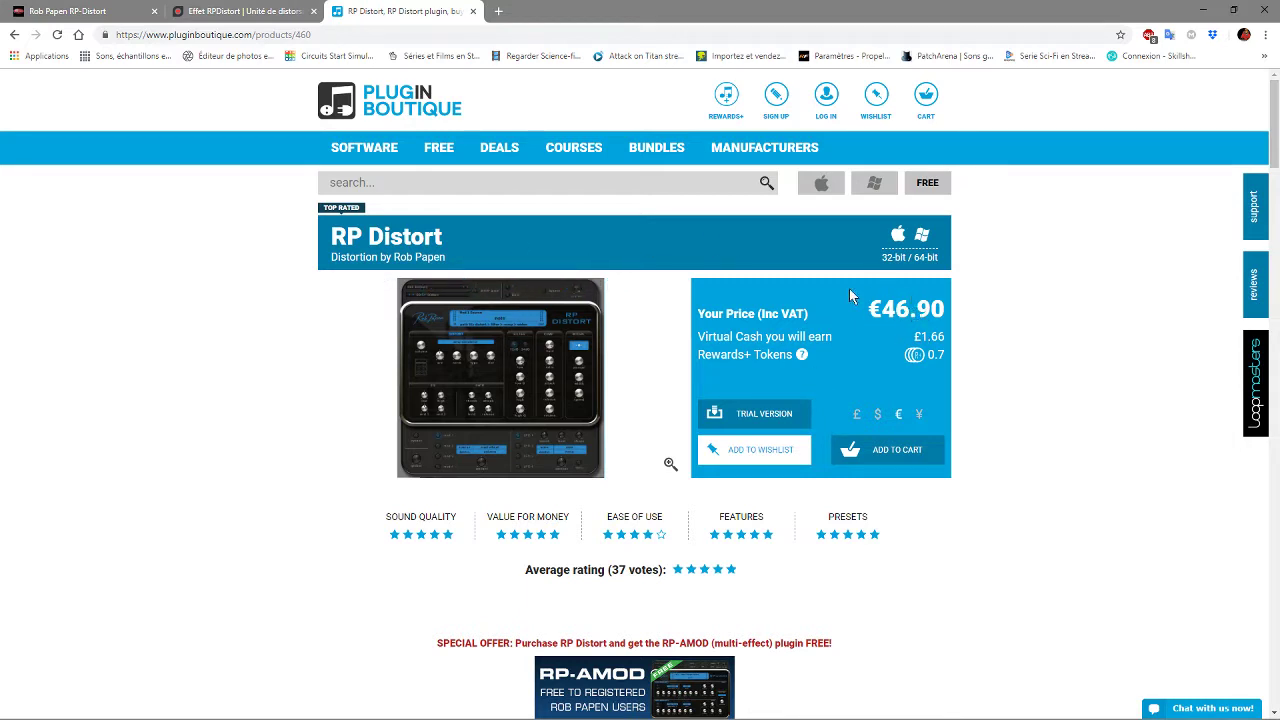
click(86, 15)
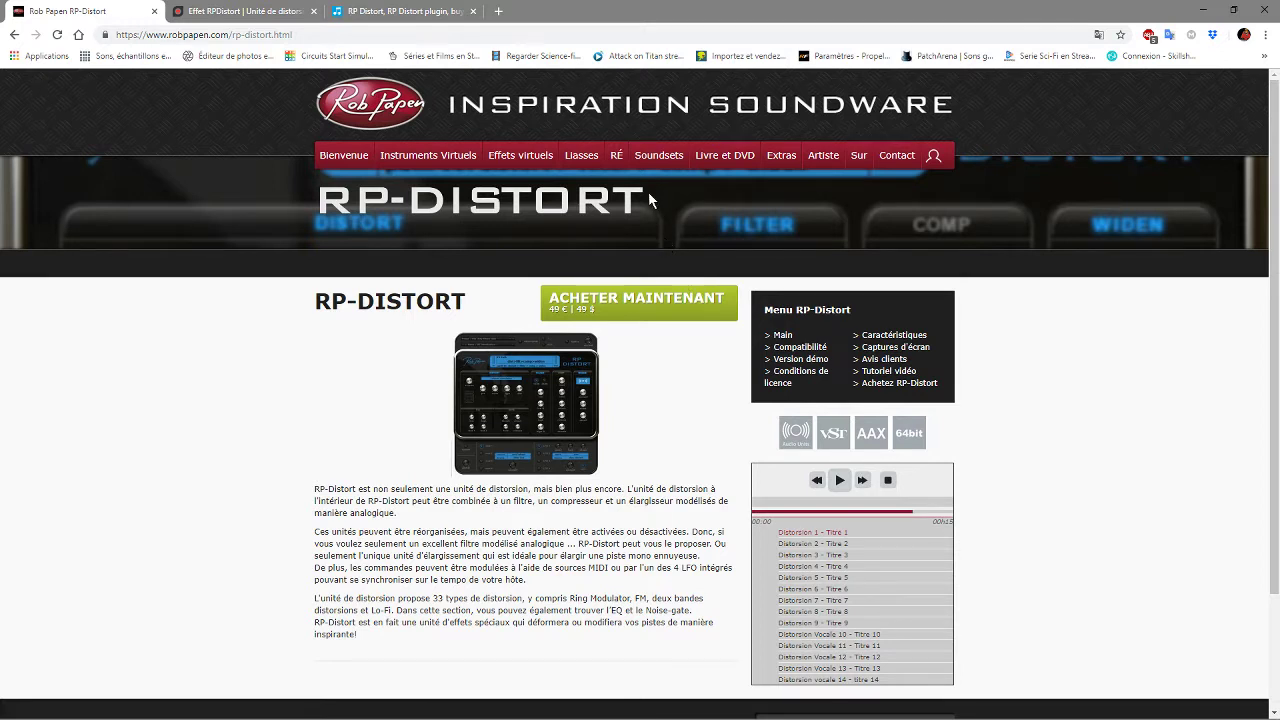
Return to Plugin Boutique's RP Distort page and examine the special offer and the product description below the ratings.
mouse_move(640, 160)
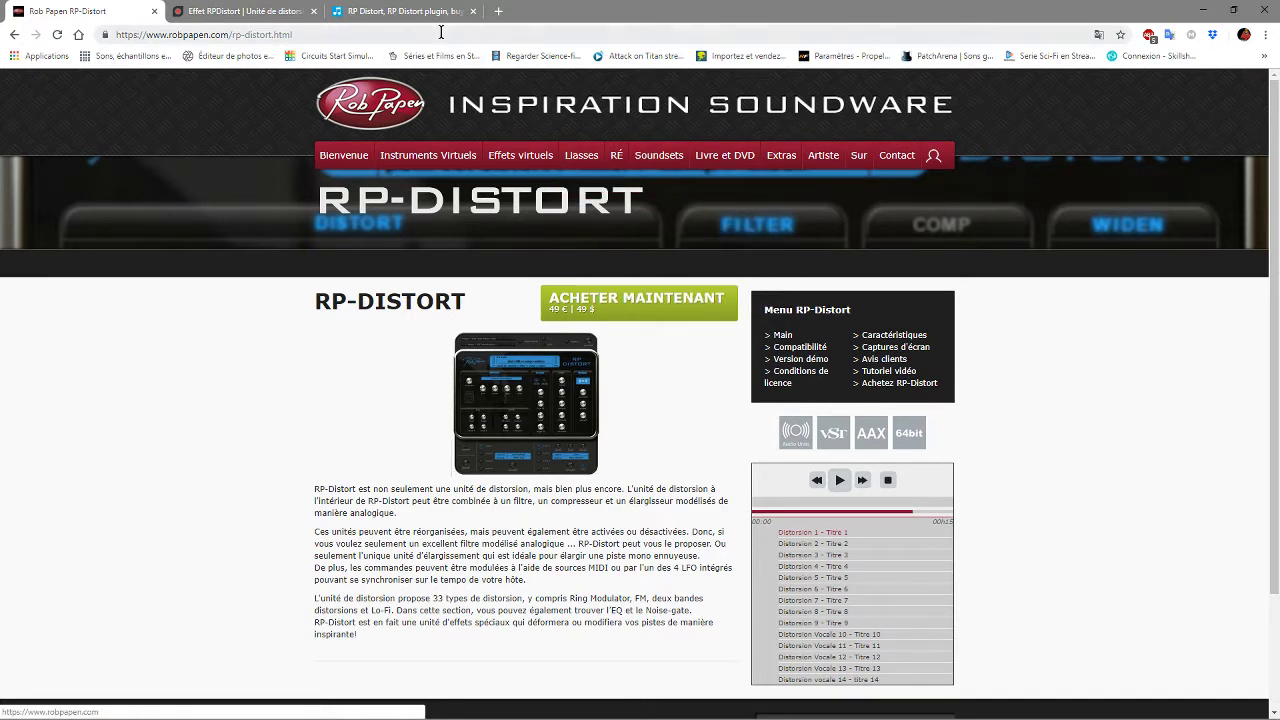
click(392, 12)
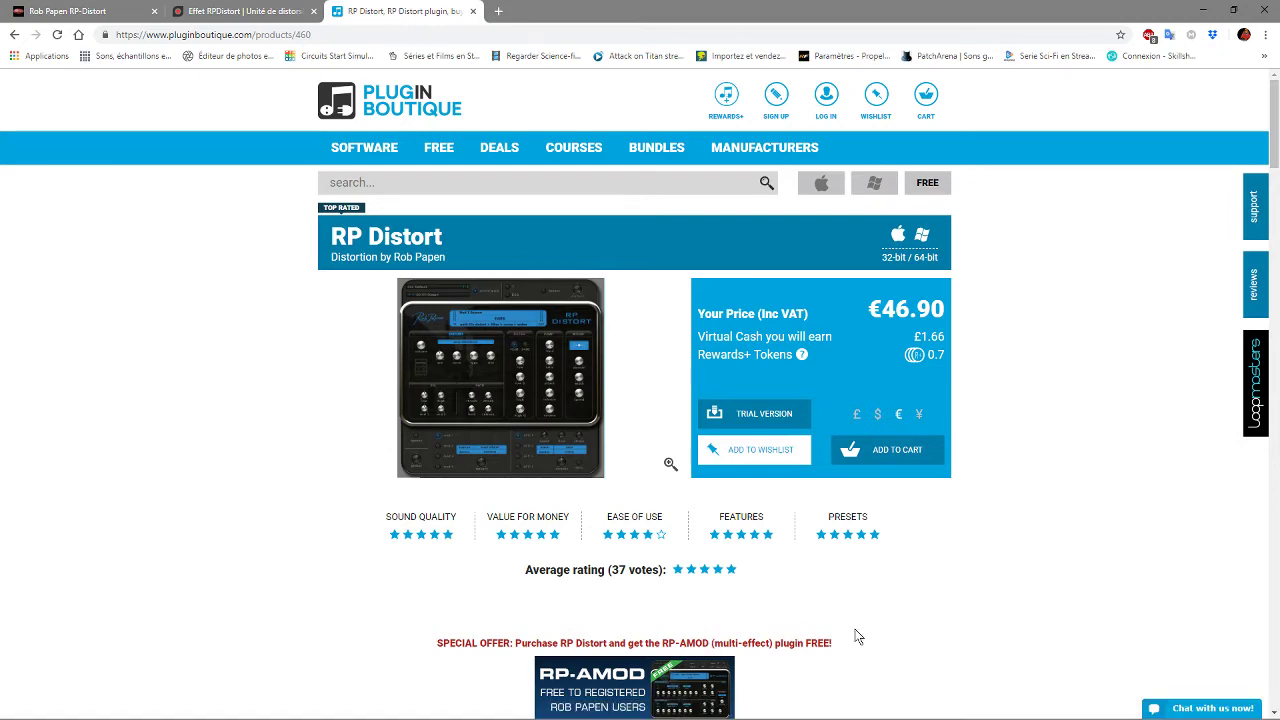
drag(1273, 97, 1272, 147)
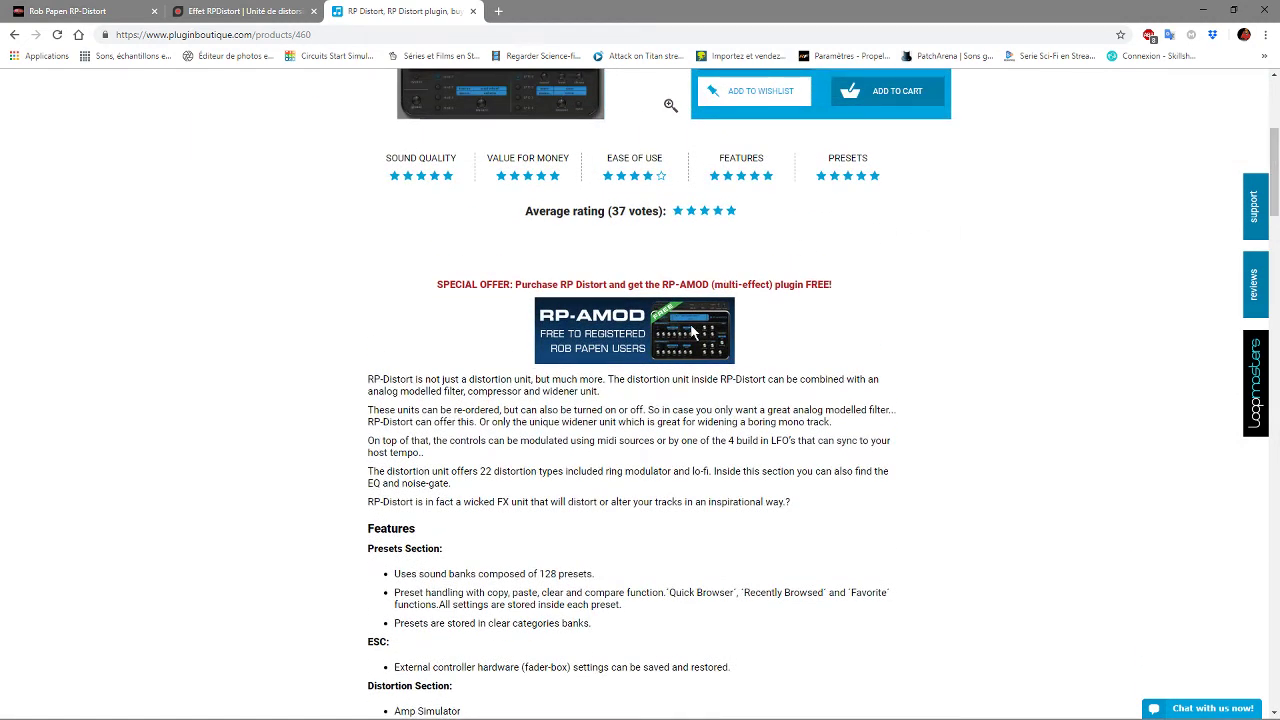